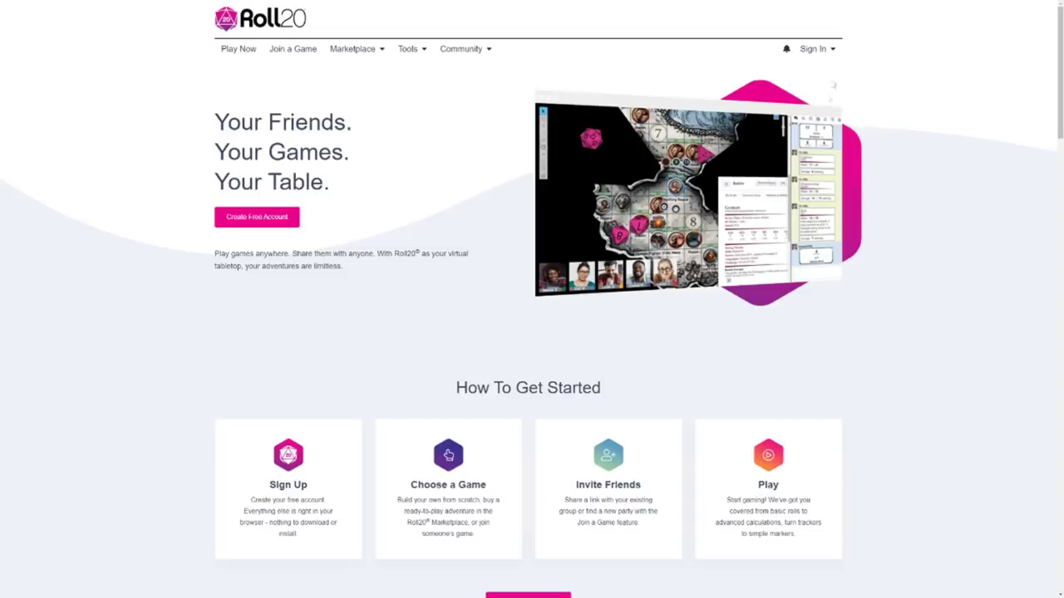
# - Sign in to the Roll20 account
pyautogui.click(826, 49)
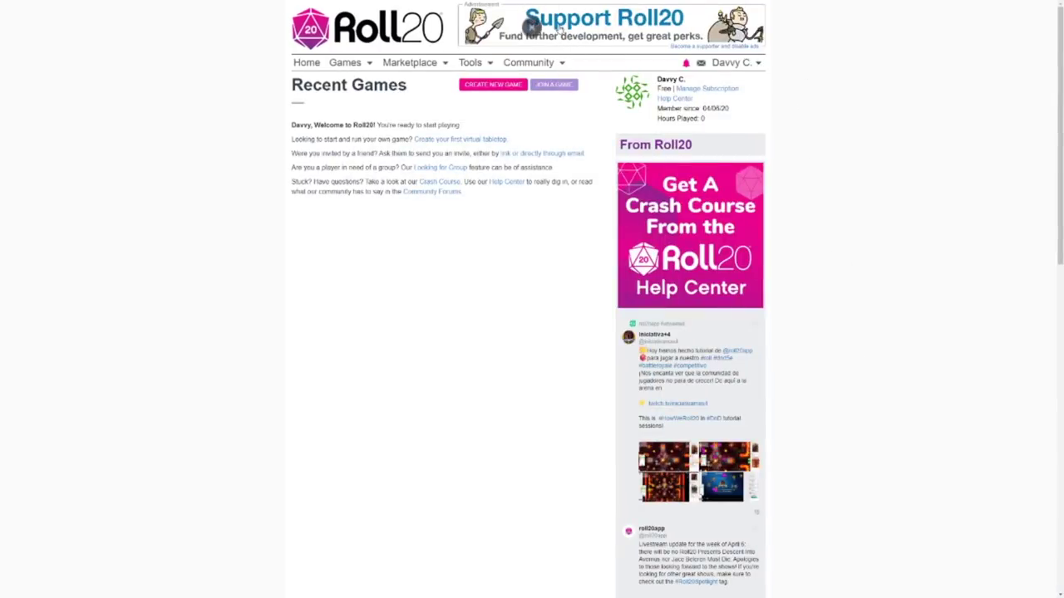
# - Open the subscription management page and compare the features of the Base, Plus and Pro plans
pyautogui.click(685, 90)
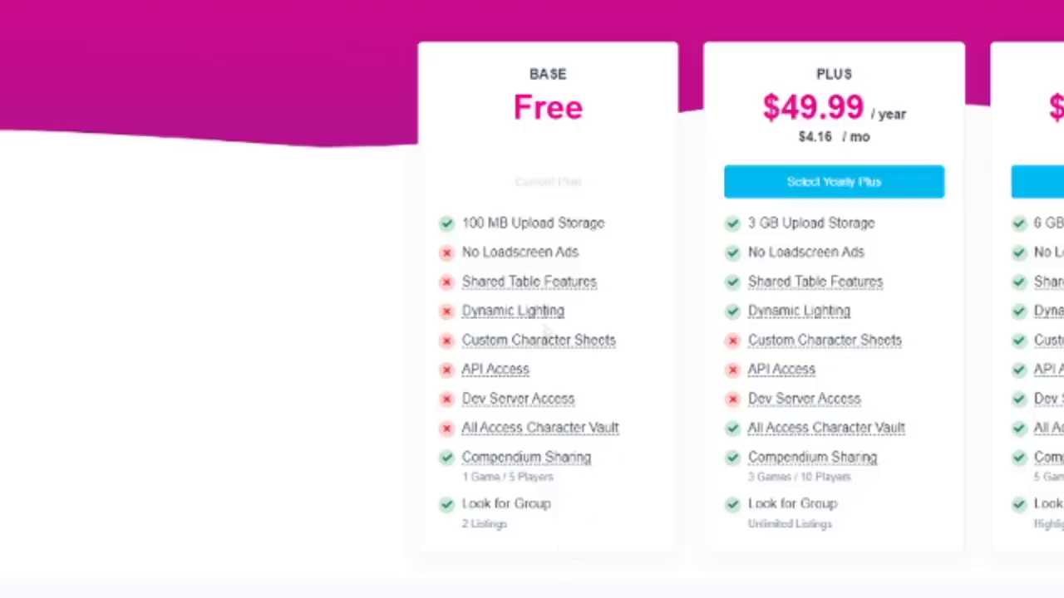
pyautogui.moveTo(363, 343)
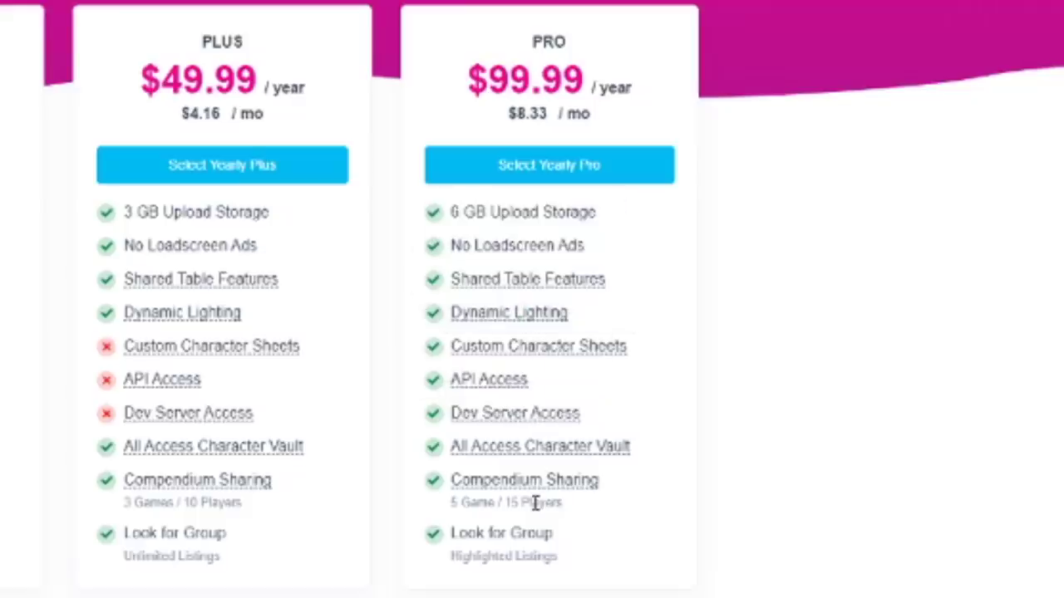
pyautogui.moveTo(533, 486)
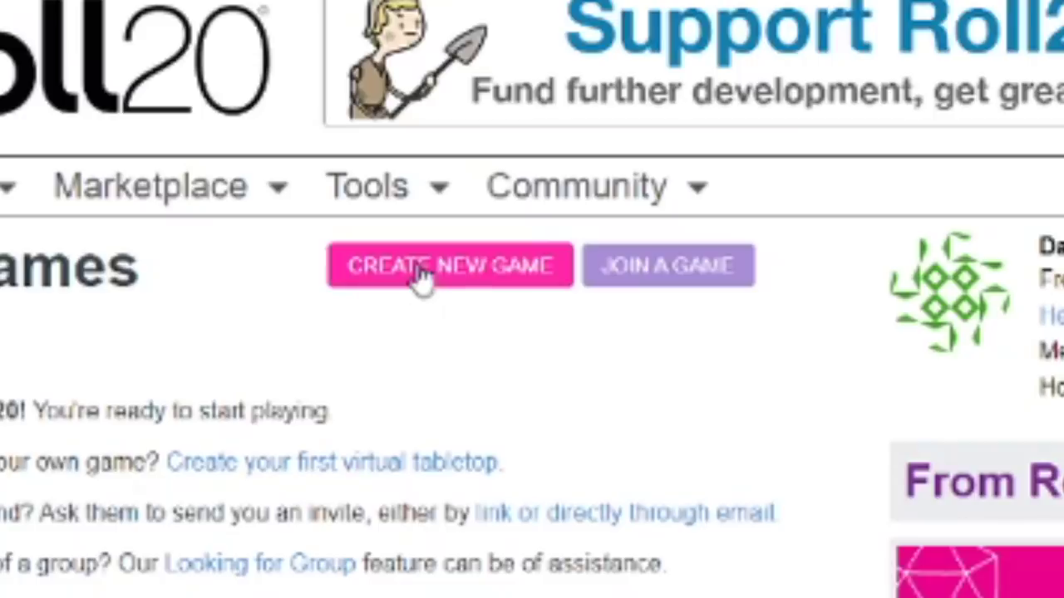
# - Start a new game and name it Dargens and Dummies
pyautogui.click(423, 274)
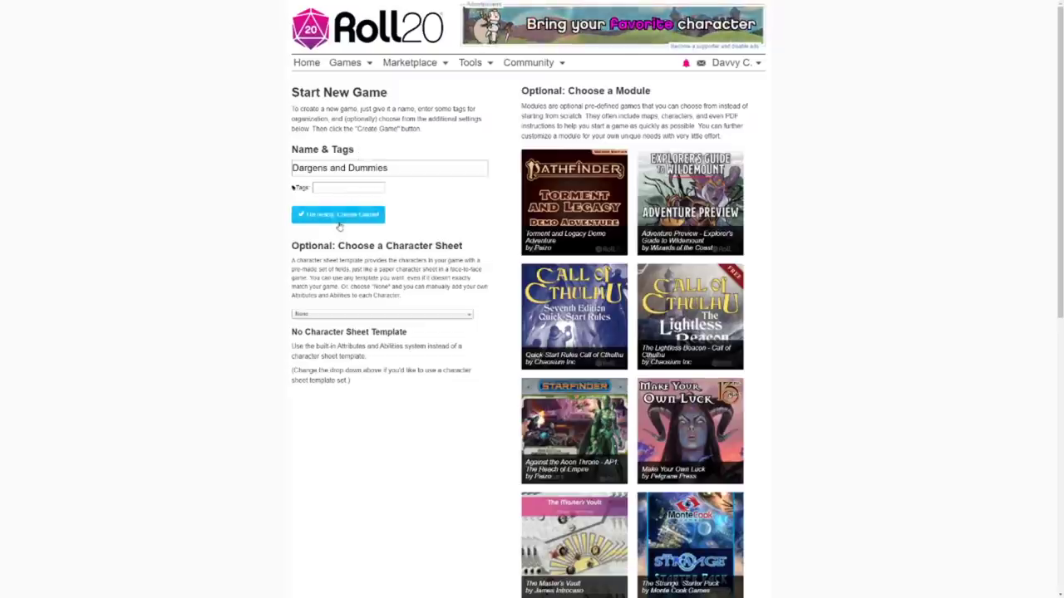
pyautogui.click(525, 390)
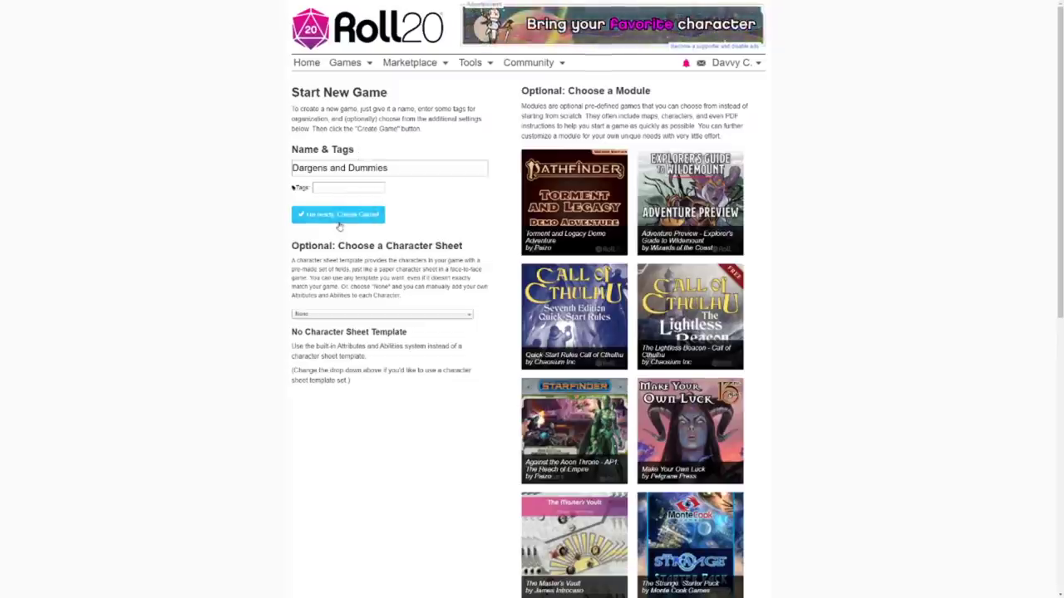
# - Browse the character sheet templates, filter them for 5e and select D&D 5E by Roll20
pyautogui.click(407, 314)
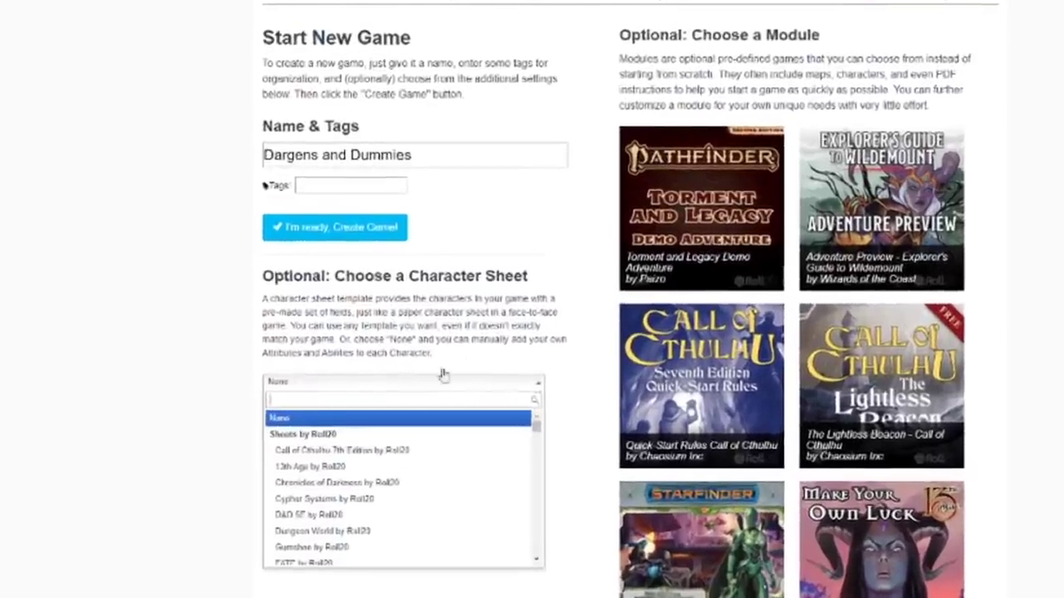
pyautogui.scroll(-2, 463, 478)
pyautogui.moveTo(536, 423); pyautogui.dragTo(539, 466)
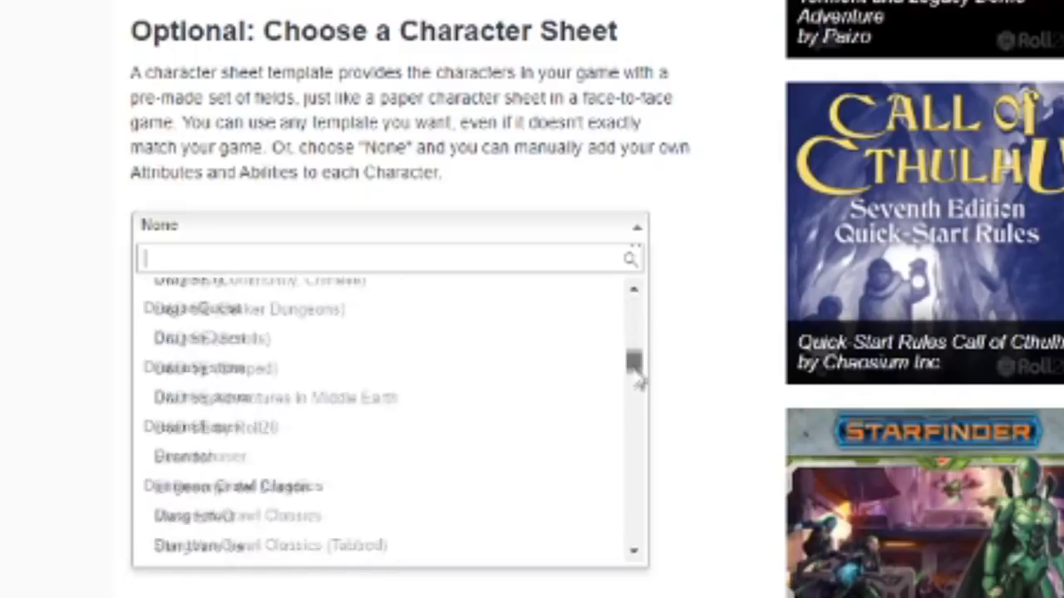
pyautogui.moveTo(636, 378); pyautogui.dragTo(638, 344)
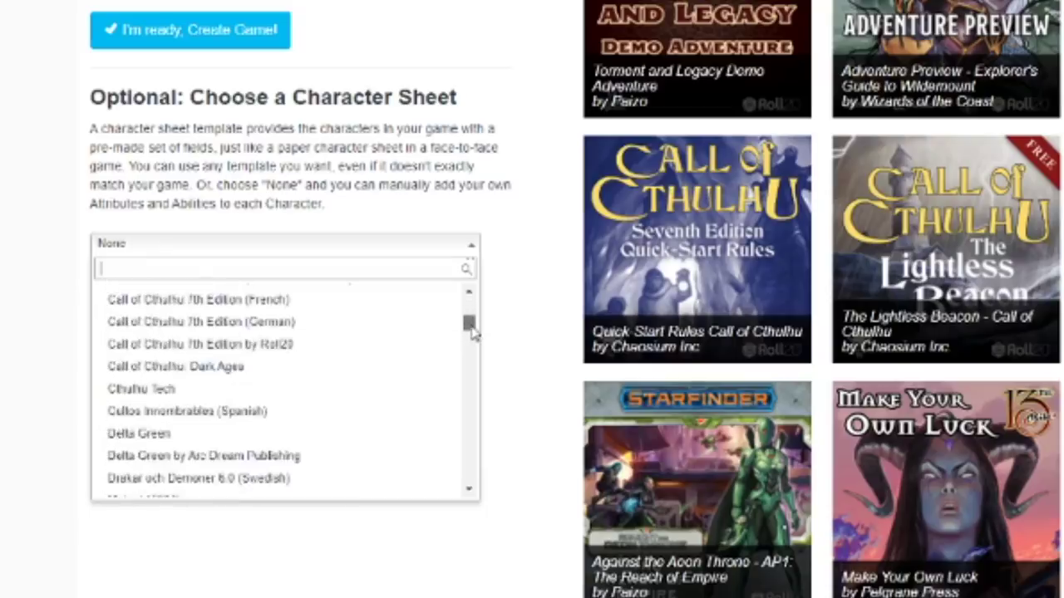
pyautogui.moveTo(471, 331); pyautogui.dragTo(471, 449)
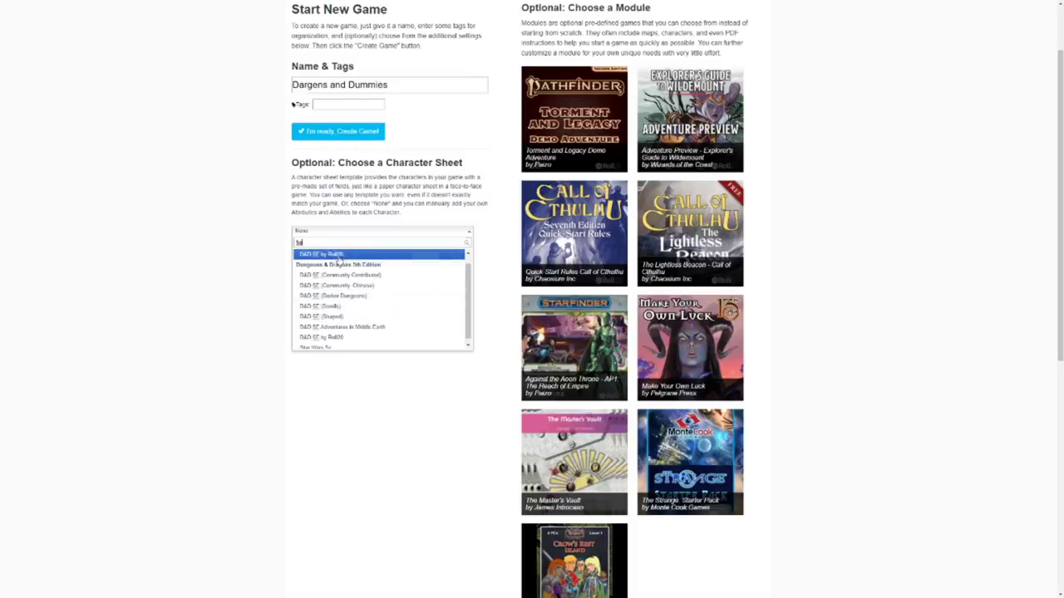
pyautogui.click(341, 252)
# - Preview alternative D&D 5E character sheet templates, including Darker Dungeons, Scrolls and Adventures in Middle Earth
pyautogui.click(374, 234)
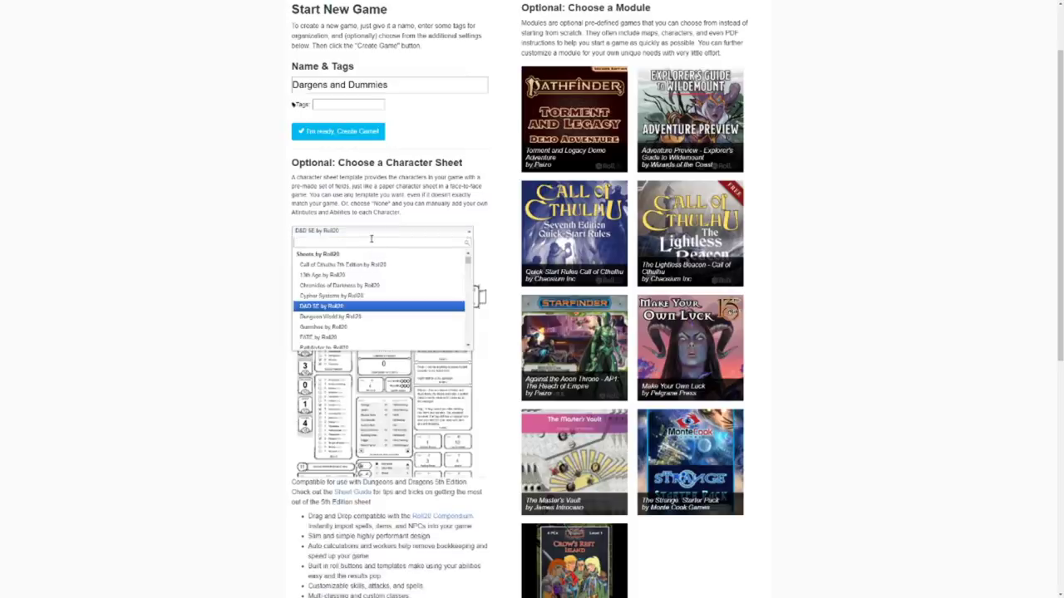
pyautogui.write('5e')
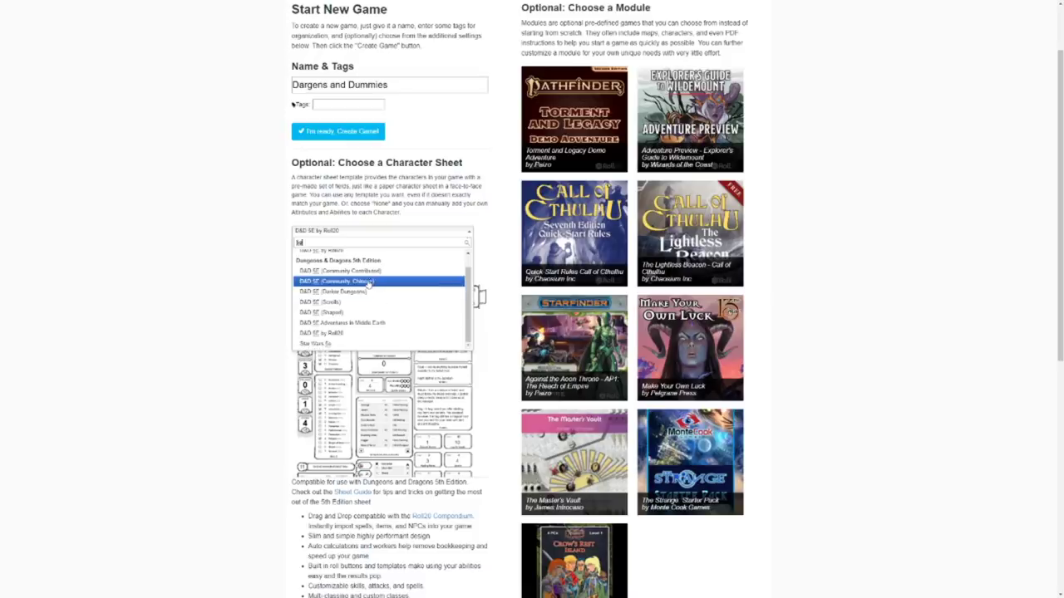
pyautogui.click(364, 291)
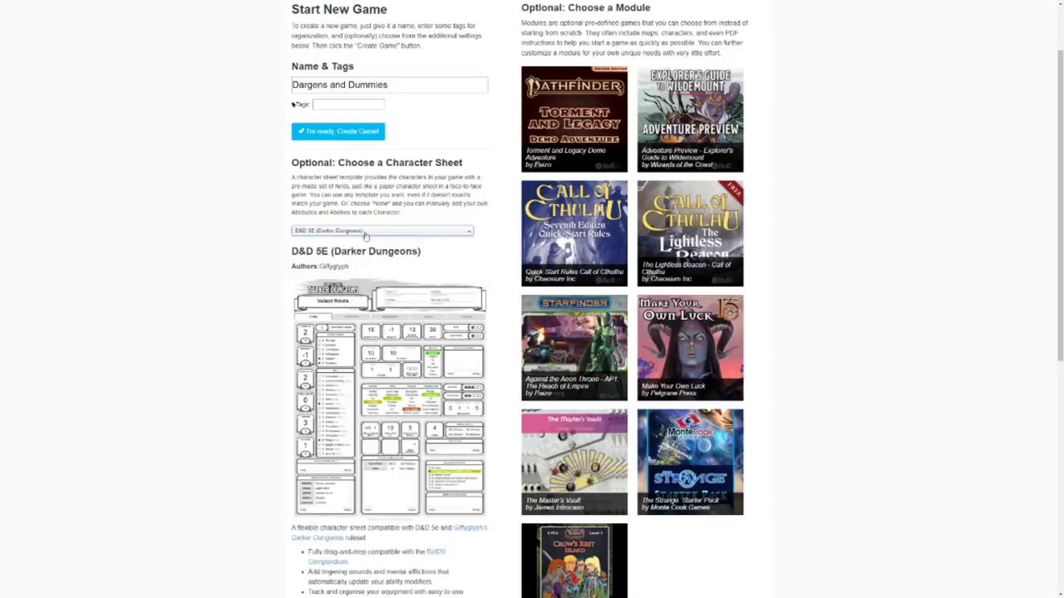
pyautogui.click(376, 233)
pyautogui.click(359, 240)
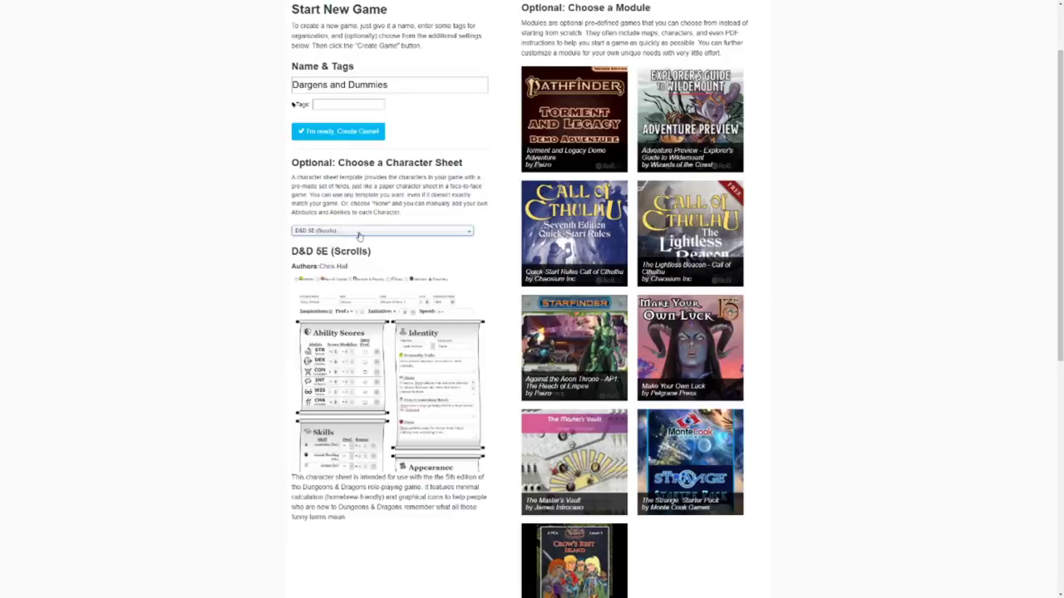
pyautogui.click(356, 231)
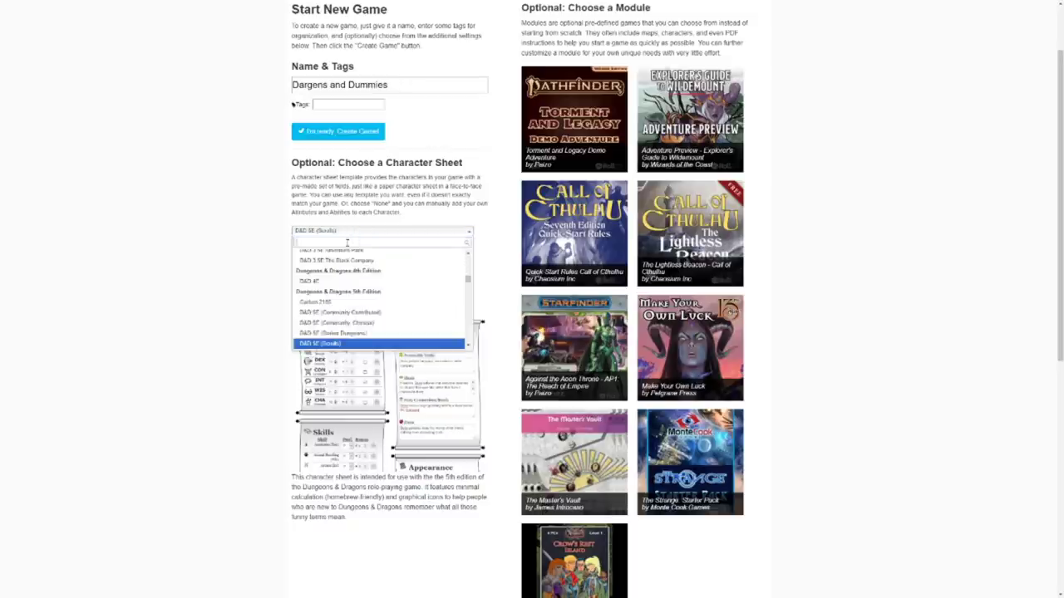
pyautogui.press('Down')
pyautogui.press('Return')
# - Switch the character sheet template to Star Wars 5e and look over its preview
pyautogui.click(350, 232)
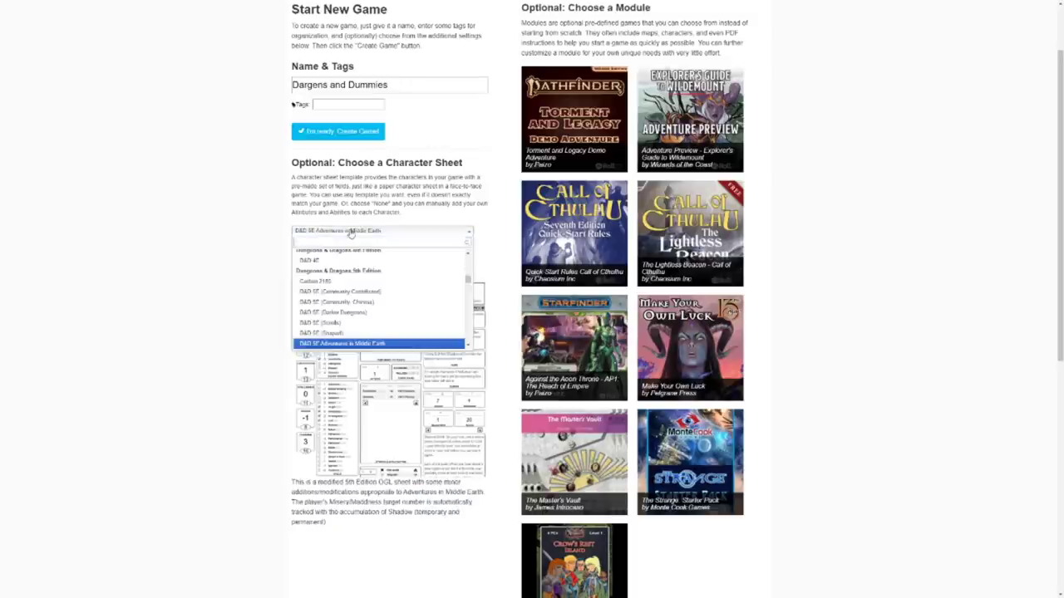
pyautogui.write('star')
pyautogui.press('Return')
pyautogui.scroll(-1, 459, 449)
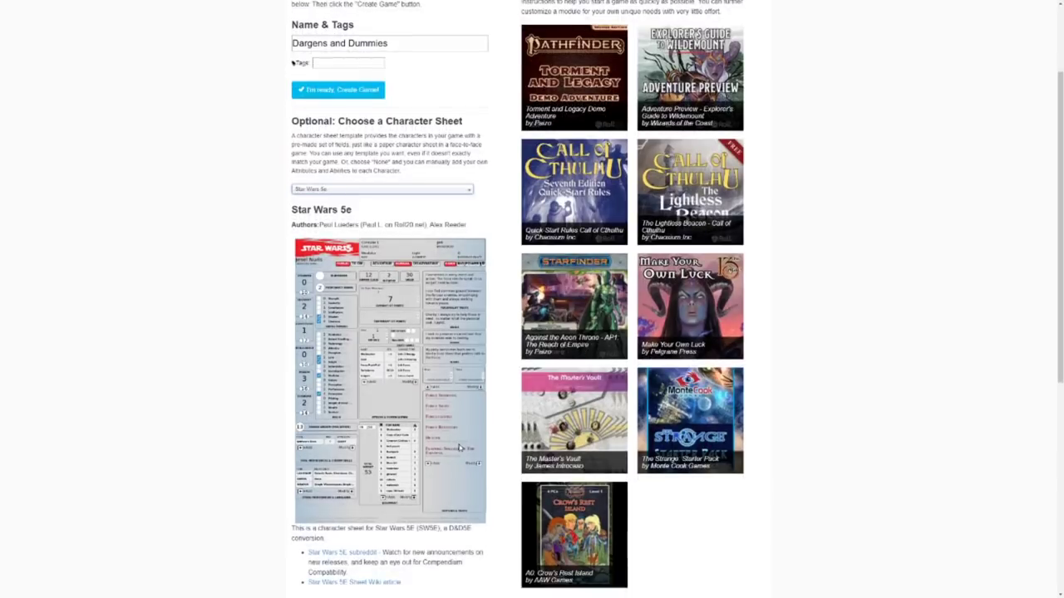
# - Set the character sheet template back to D&D 5E by Roll20 and create the game
pyautogui.click(410, 195)
pyautogui.scroll(2, 386, 268)
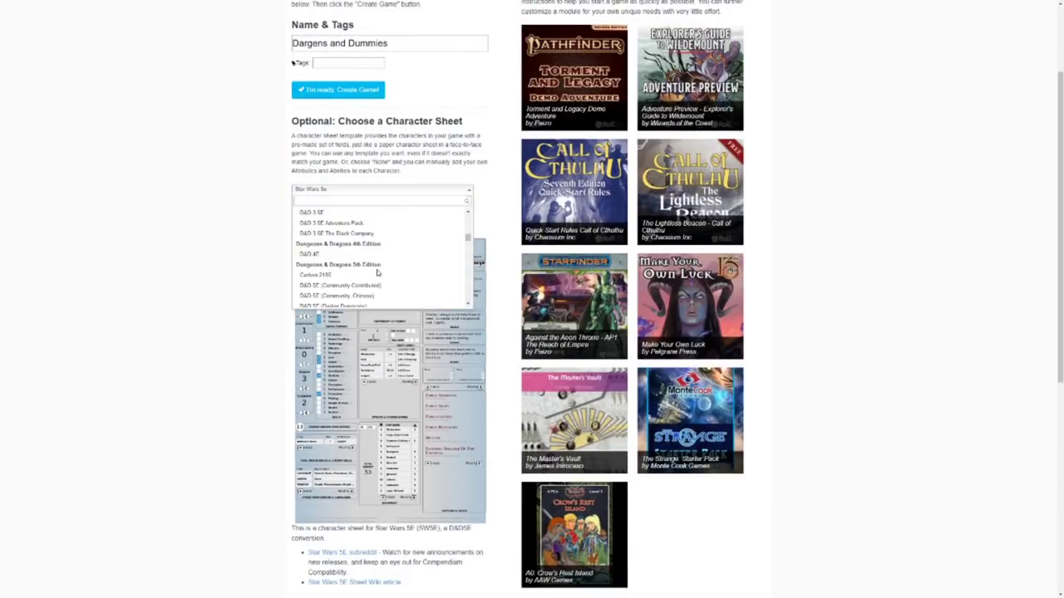
pyautogui.click(378, 274)
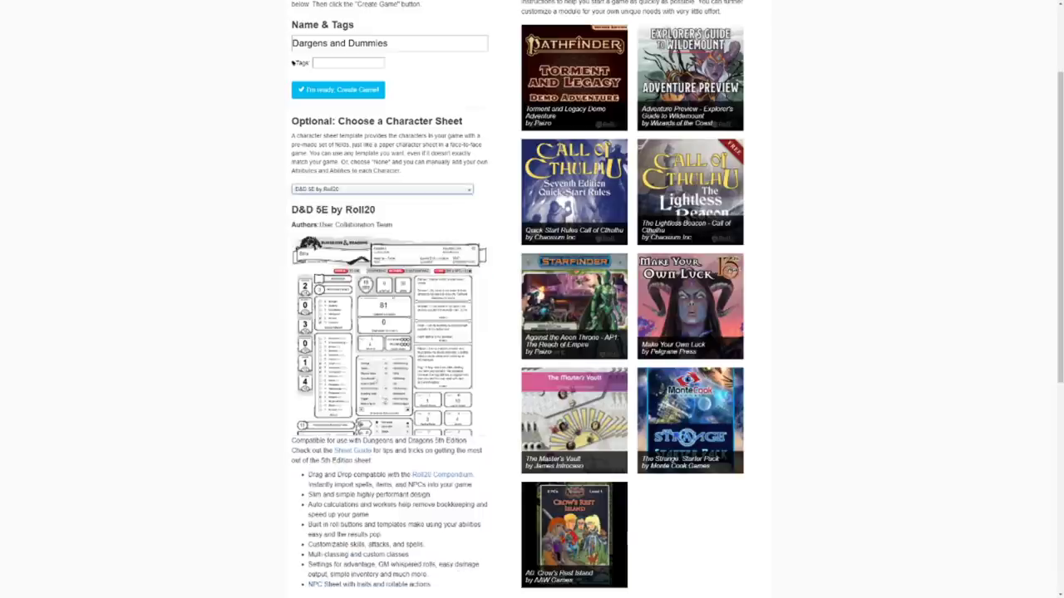
pyautogui.scroll(1, 384, 405)
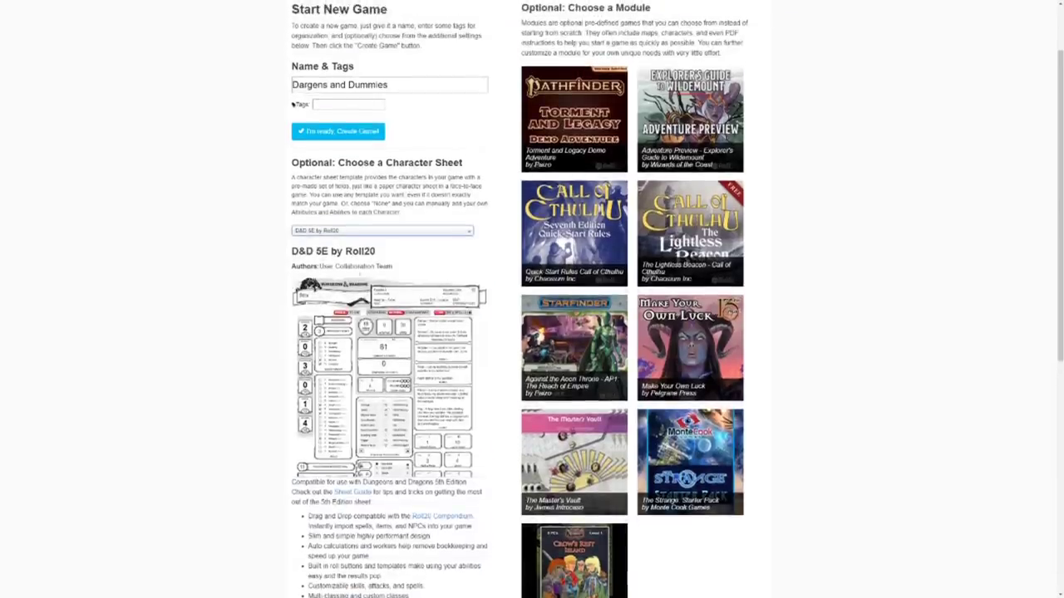
pyautogui.click(329, 133)
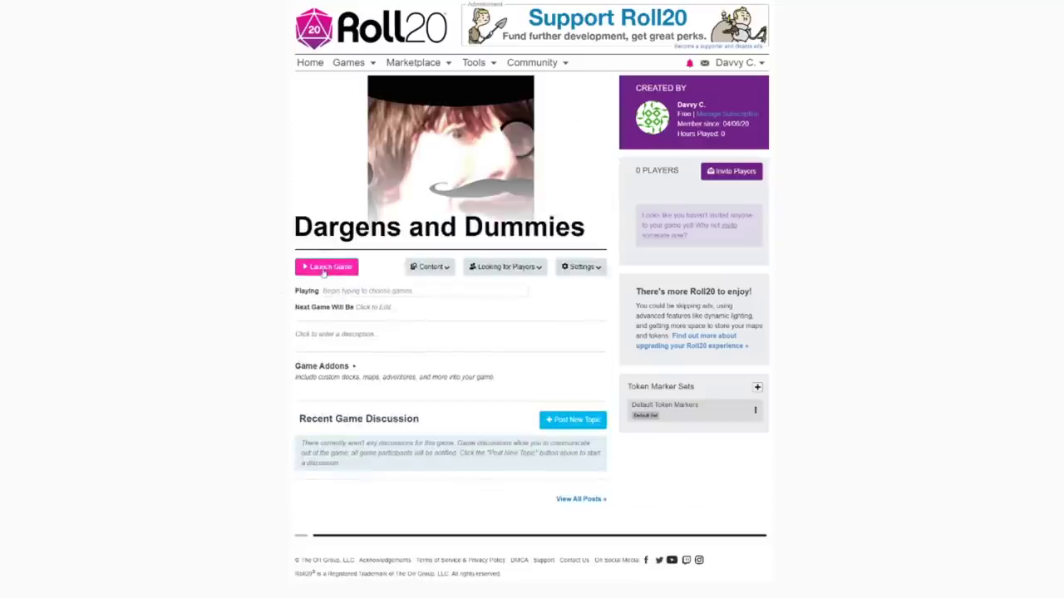
# - Launch the Dargens and Dummies game and dismiss the welcome tutorial offer
pyautogui.click(324, 270)
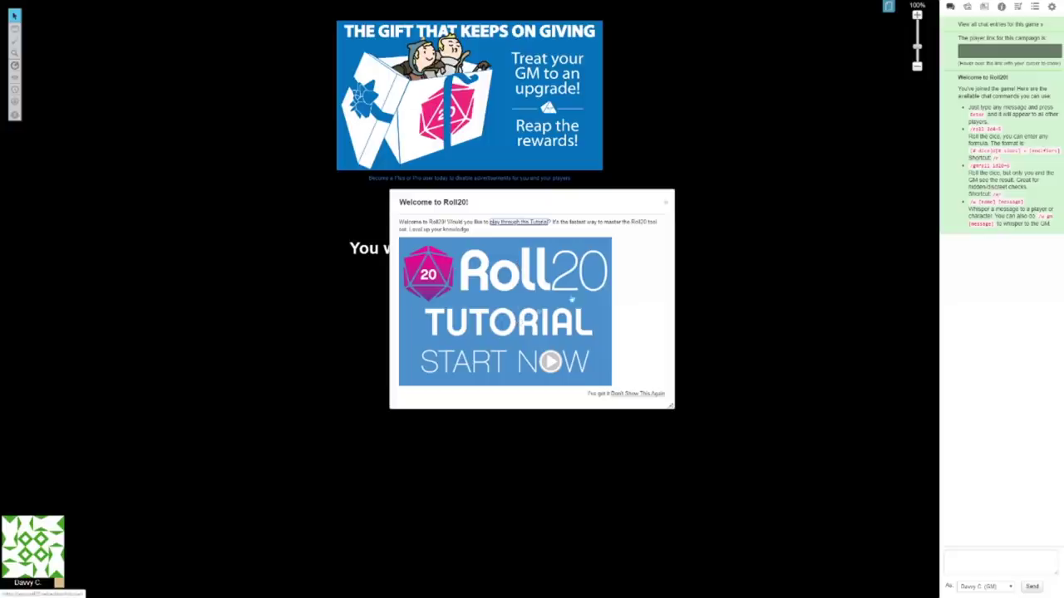
pyautogui.click(665, 203)
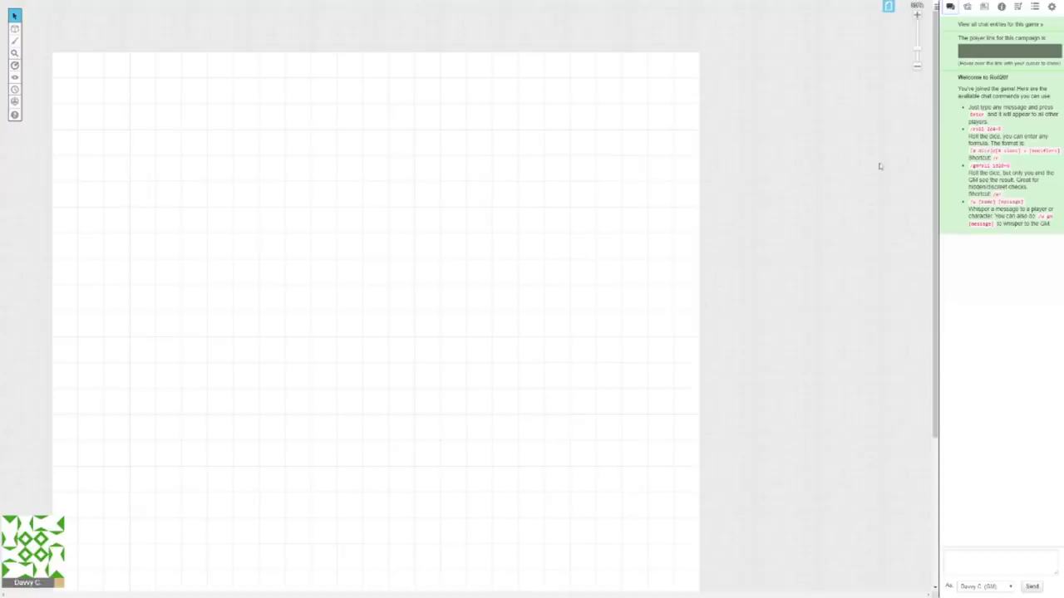
# - Examine the campaign's player link and the available chat commands in the chat
pyautogui.moveTo(1018, 55)
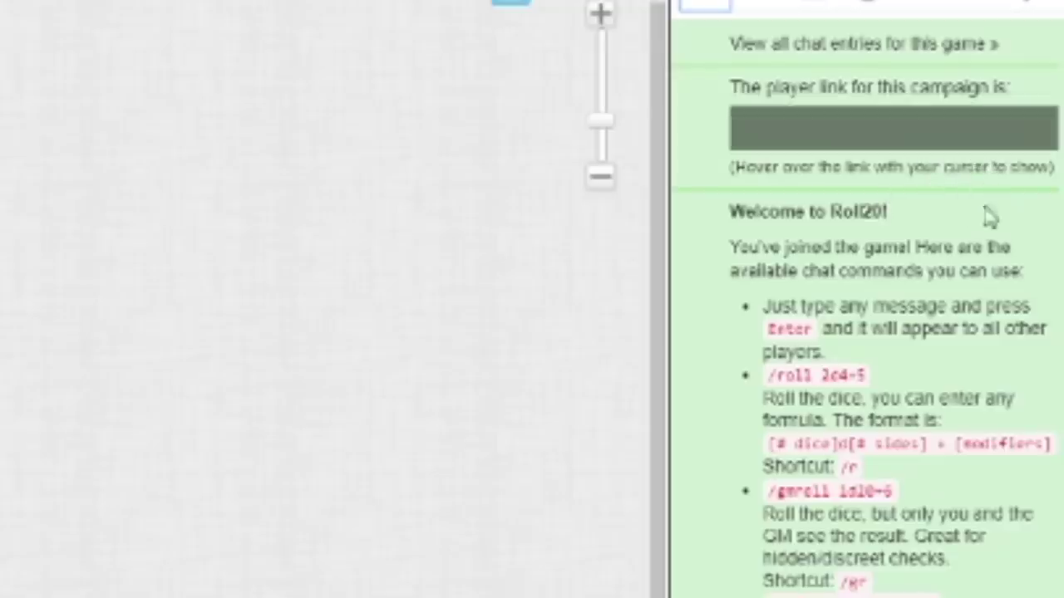
pyautogui.moveTo(886, 138)
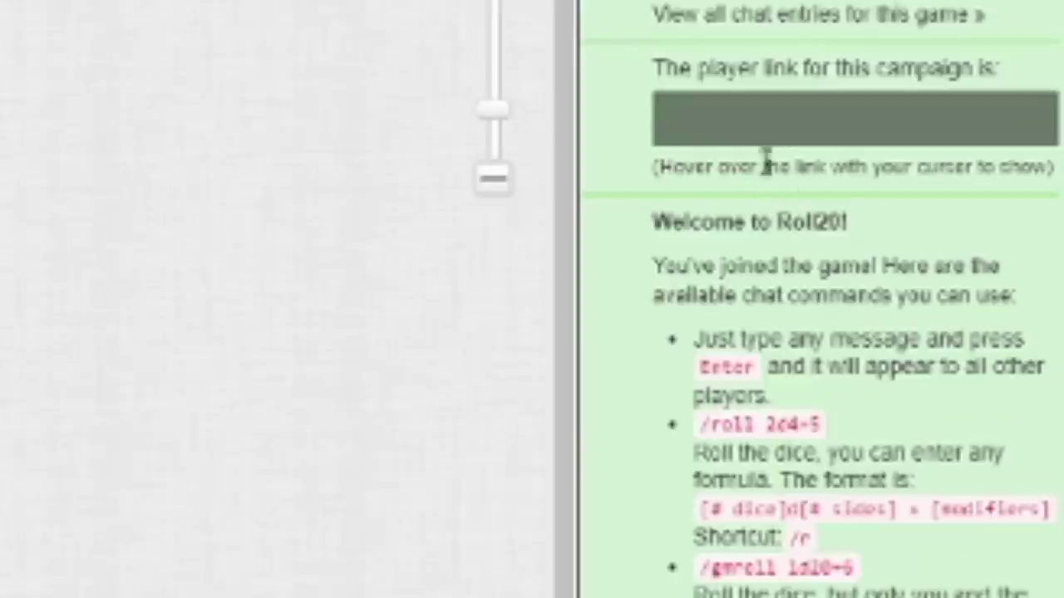
pyautogui.moveTo(802, 135)
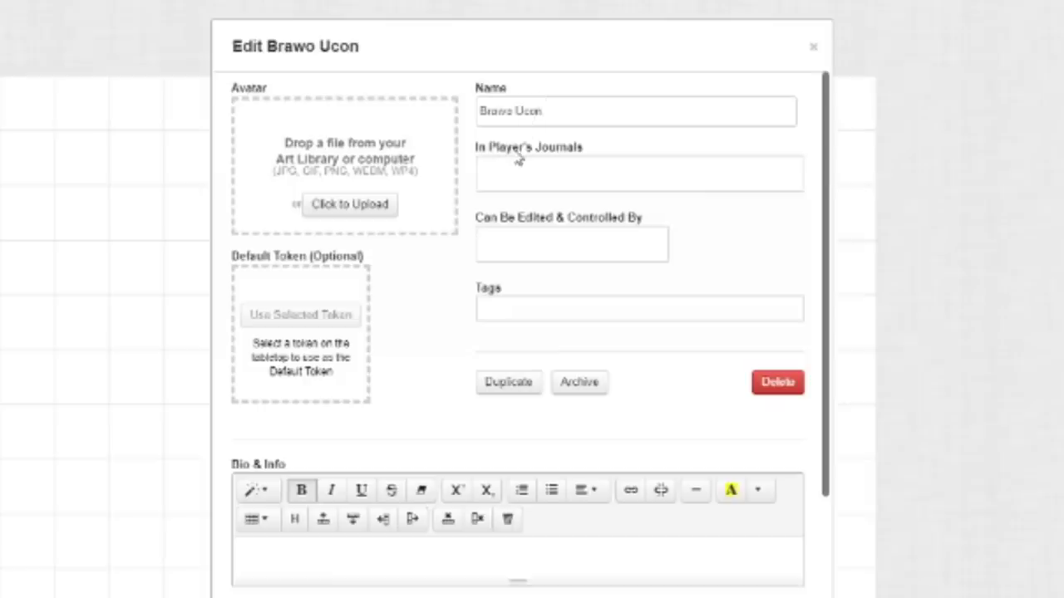
# - Show the character Brawo Ucon in the GM's own player journal and grant that player editing and control rights
pyautogui.click(516, 97)
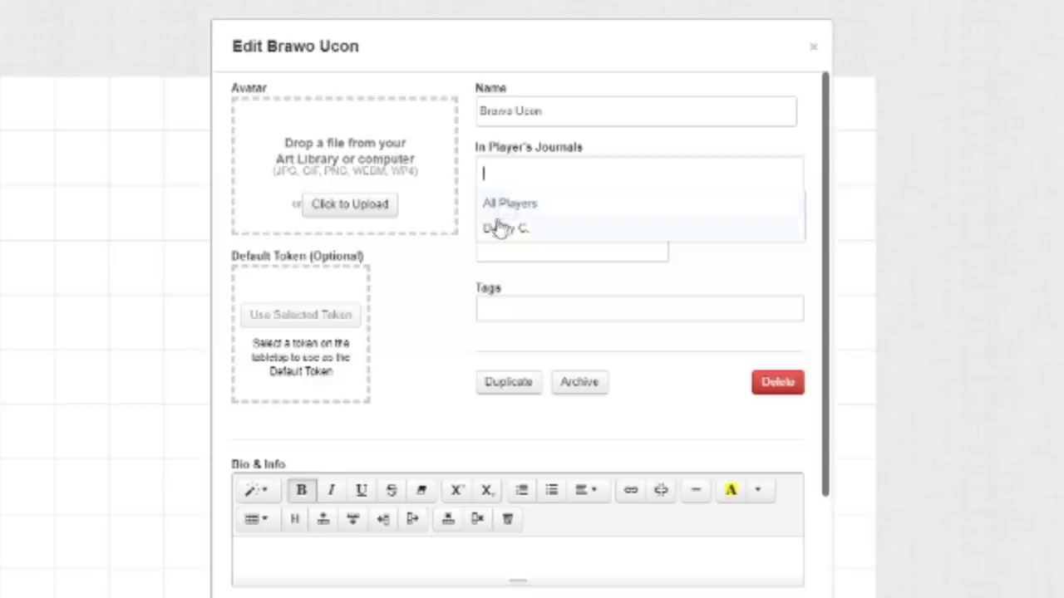
pyautogui.click(449, 287)
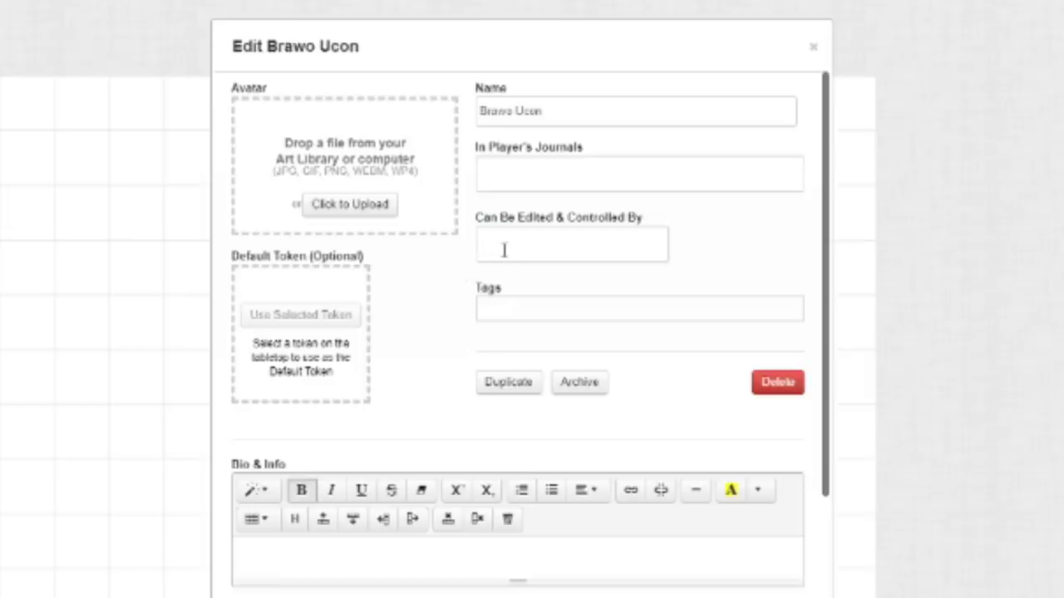
pyautogui.click(536, 243)
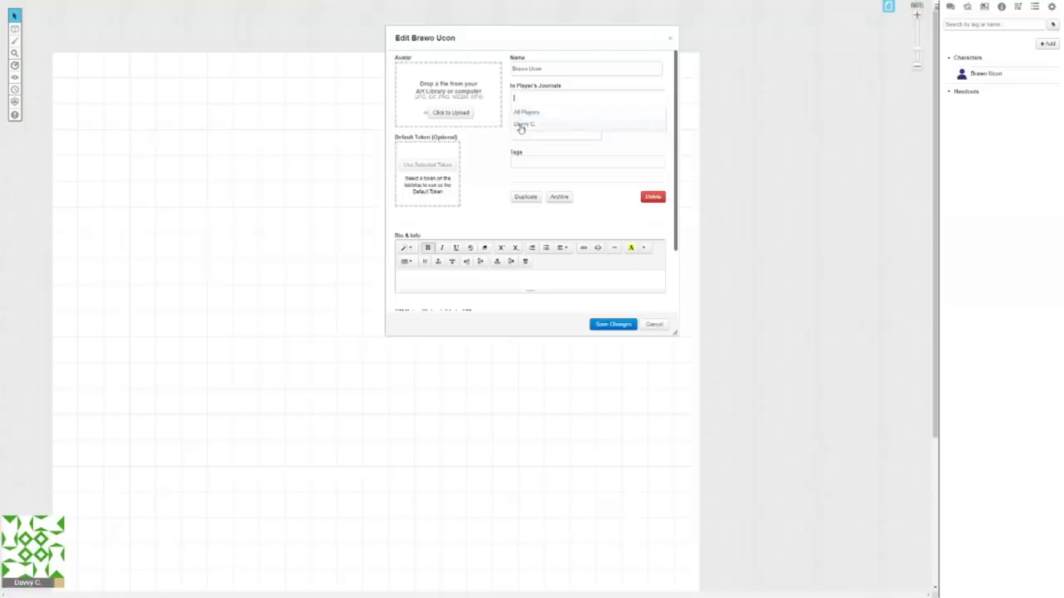
pyautogui.click(521, 125)
pyautogui.click(522, 130)
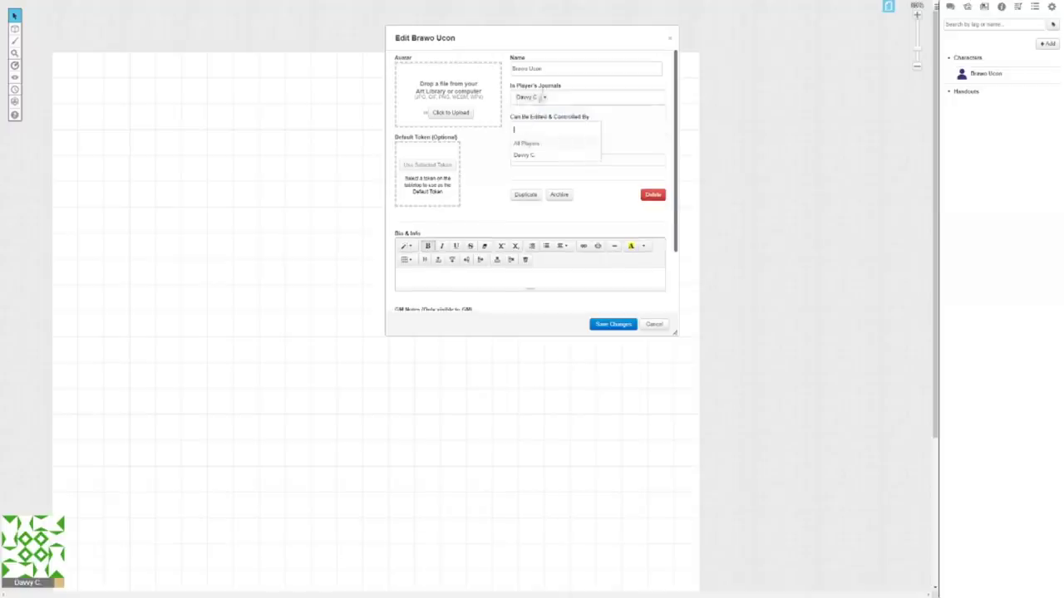
pyautogui.click(521, 156)
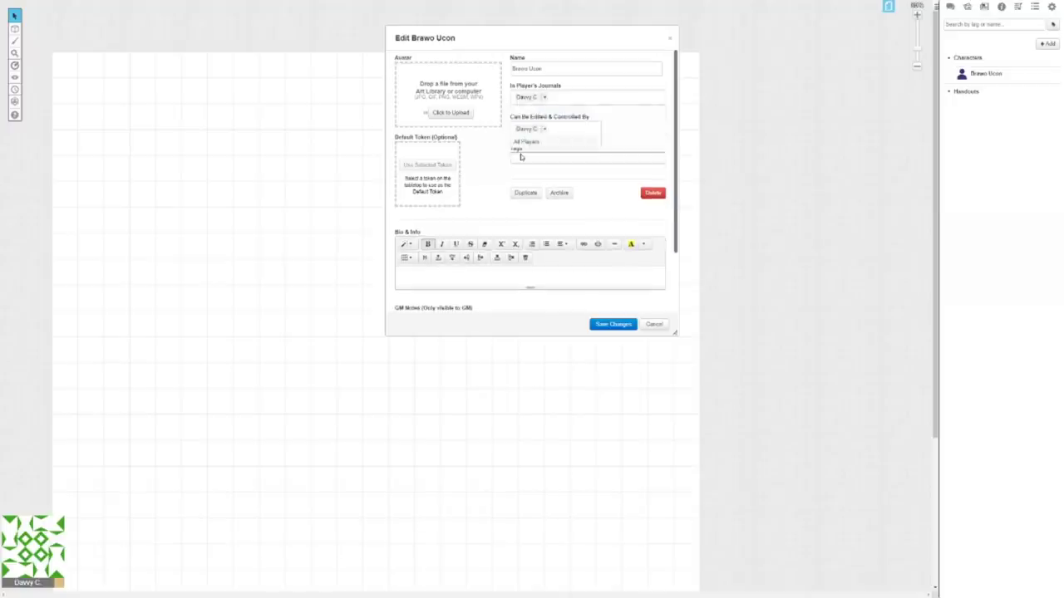
pyautogui.click(480, 170)
# - Add All Players to the journals that show Brawo Ucon and save the character's changes
pyautogui.click(559, 101)
pyautogui.click(540, 111)
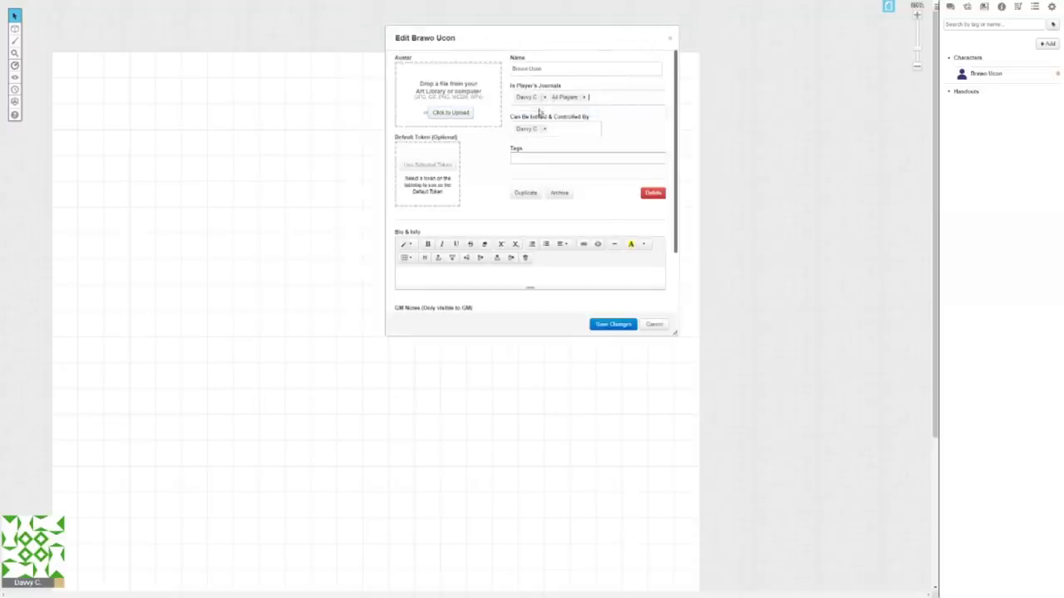
pyautogui.click(606, 325)
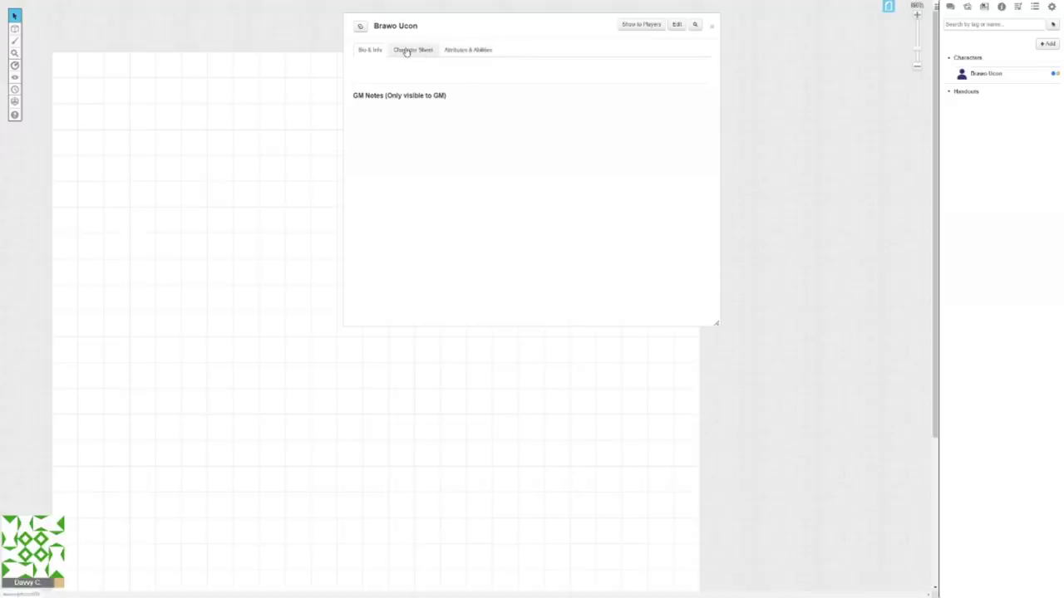
# - Open Brawo Ucon's character sheet and choose to edit the sheet directly
pyautogui.click(406, 52)
pyautogui.scroll(-3, 504, 202)
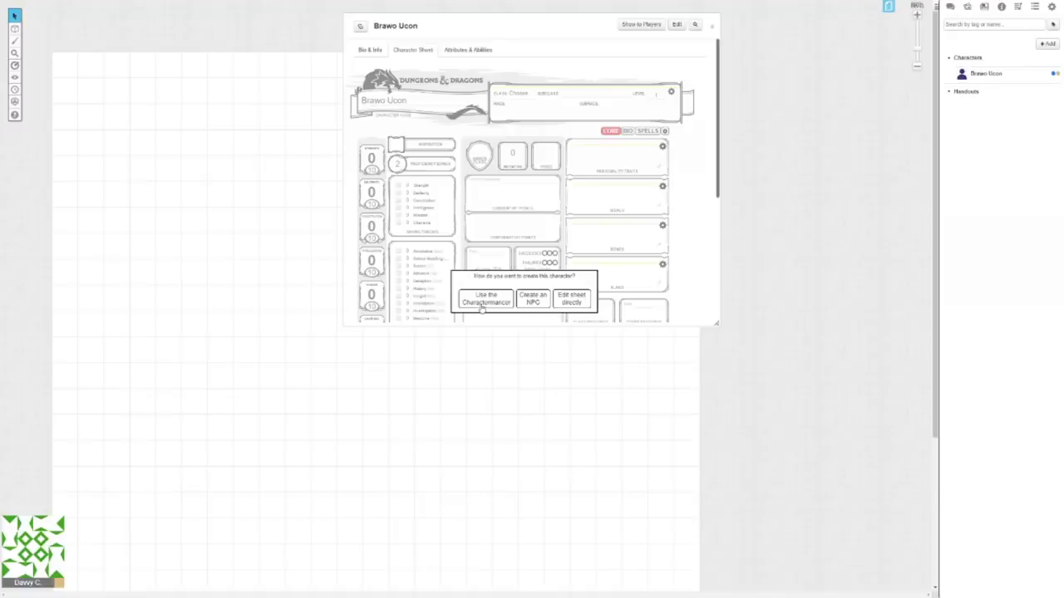
pyautogui.click(571, 301)
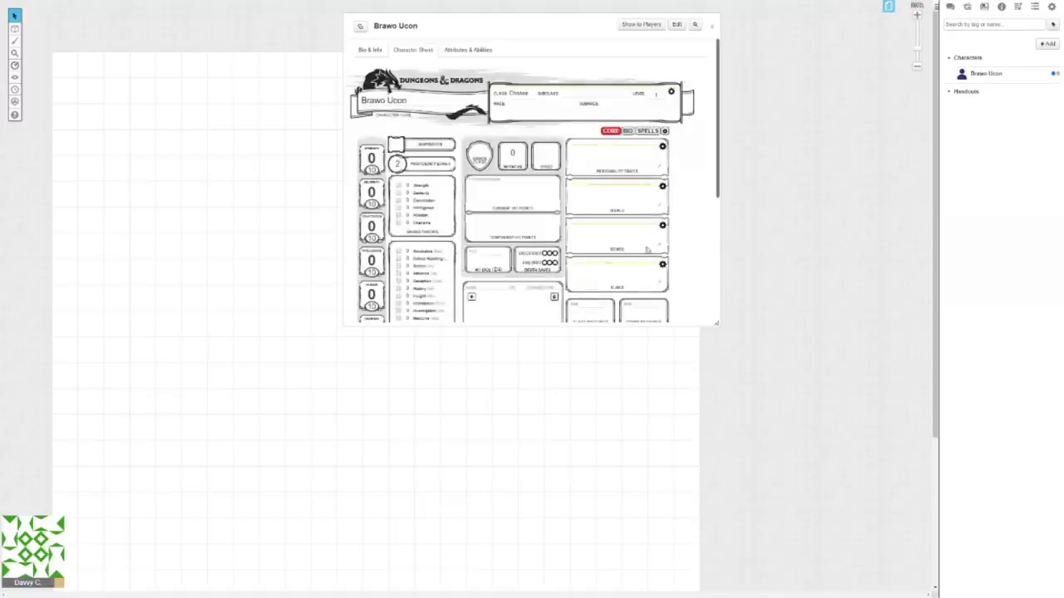
# - Reposition Brawo Ucon's sheet window over the map and examine the core sheet's skills, attacks, equipment and proficiency sections
pyautogui.scroll(-3, 646, 250)
pyautogui.scroll(3, 640, 276)
pyautogui.moveTo(520, 32); pyautogui.dragTo(477, 101)
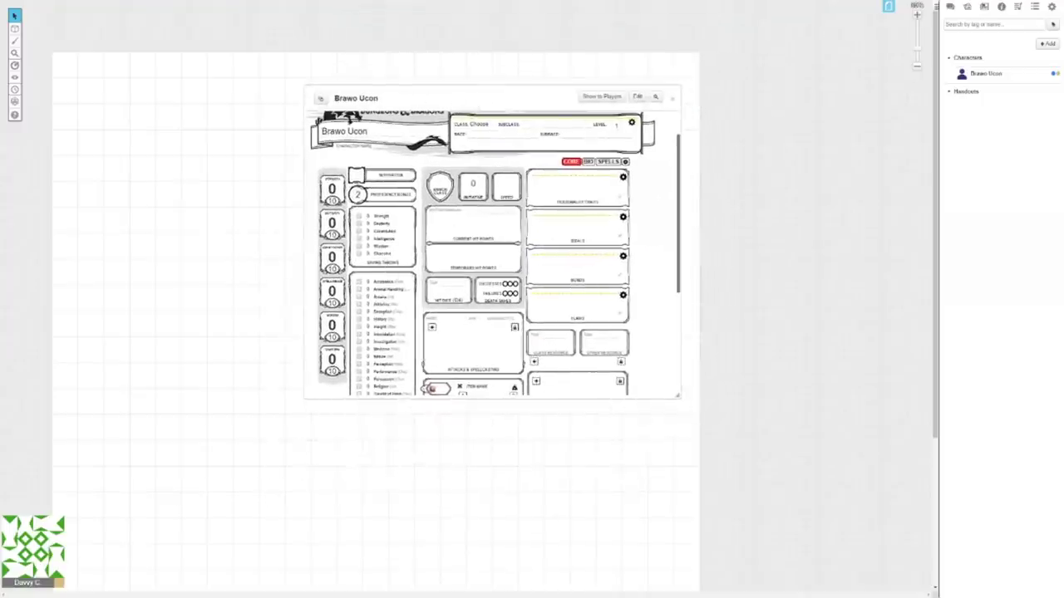
pyautogui.scroll(-2, 494, 253)
pyautogui.scroll(3, 493, 253)
pyautogui.scroll(-1, 494, 253)
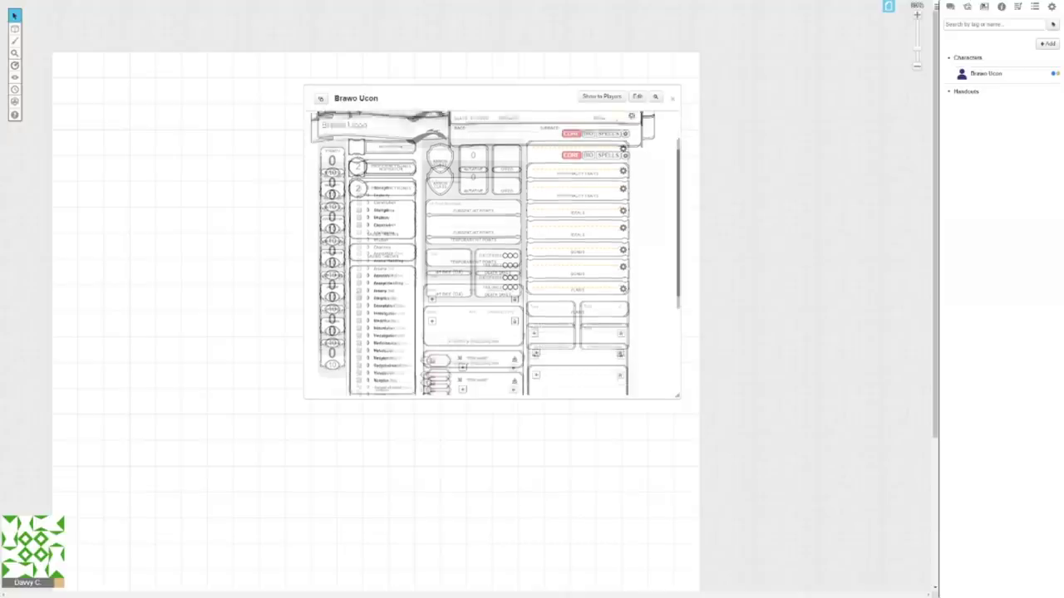
pyautogui.scroll(-2, 359, 249)
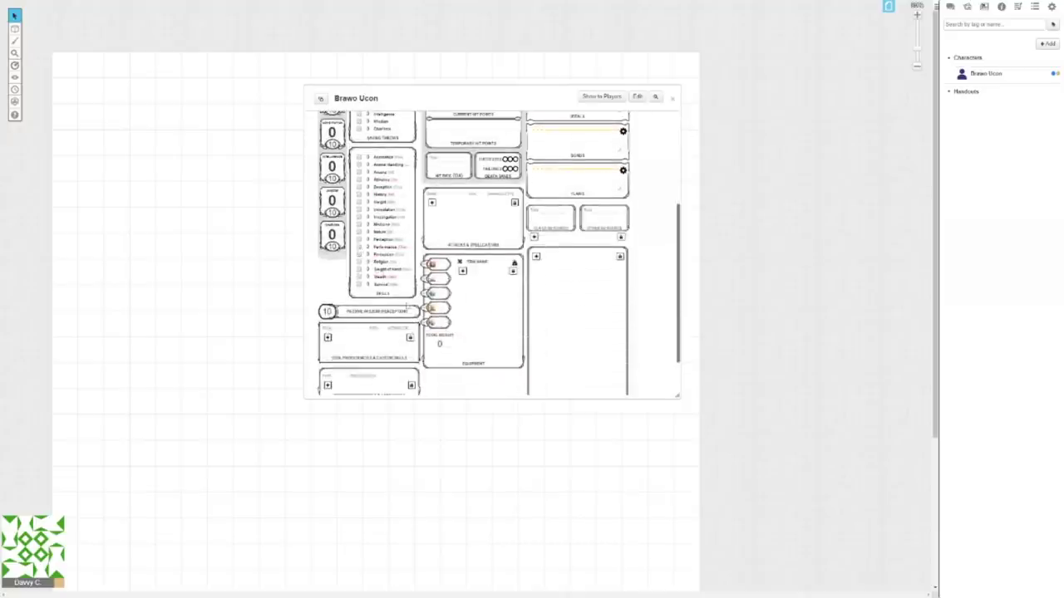
pyautogui.scroll(2, 494, 253)
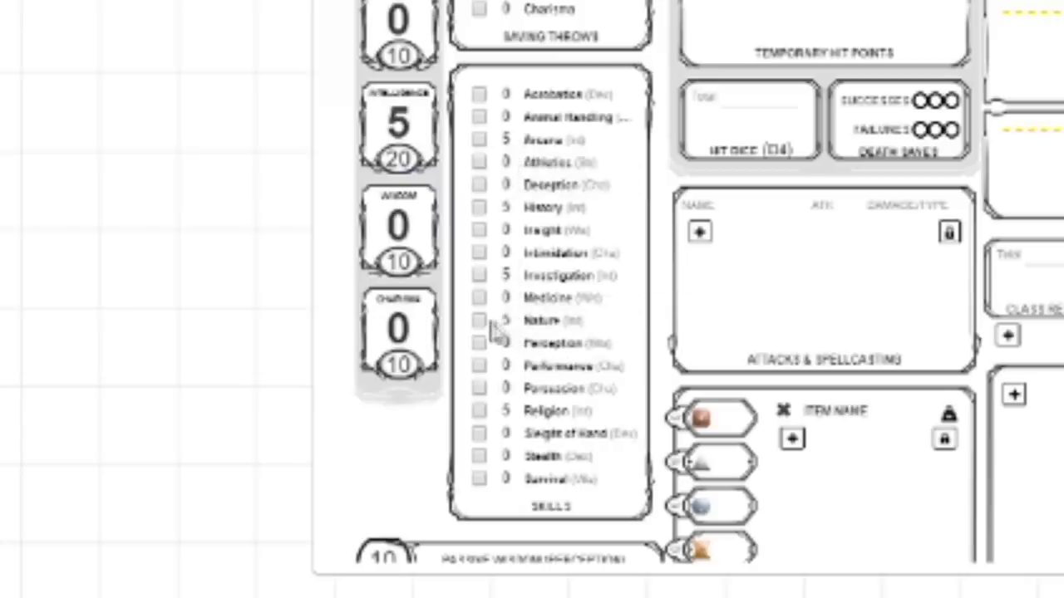
# - Mark Brawo Ucon as proficient in Nature, roll a Nature check and inspect the roll in the chat
pyautogui.click(482, 321)
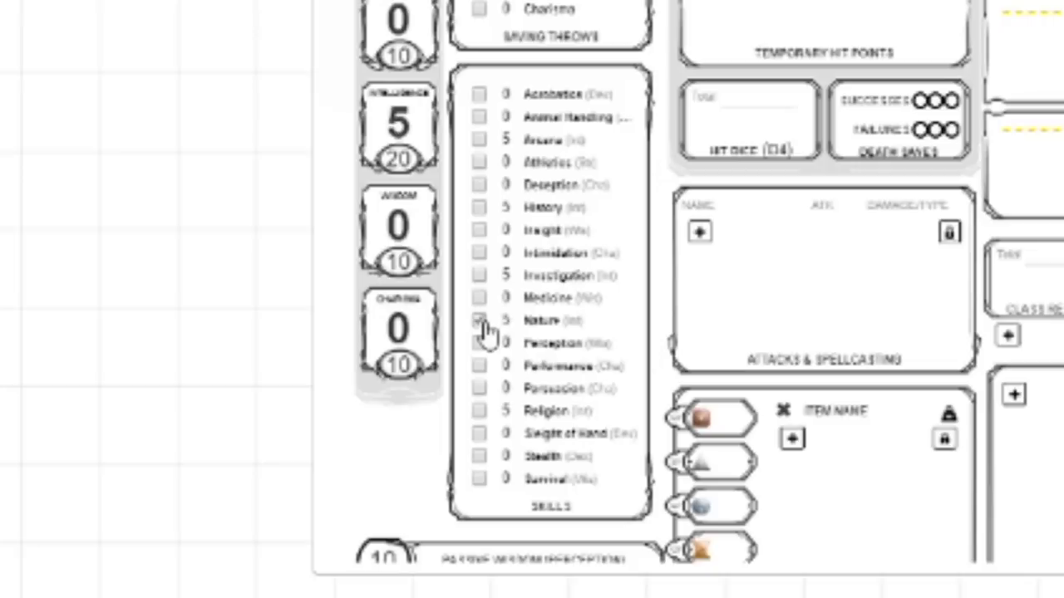
pyautogui.click(482, 322)
pyautogui.scroll(-3, 487, 374)
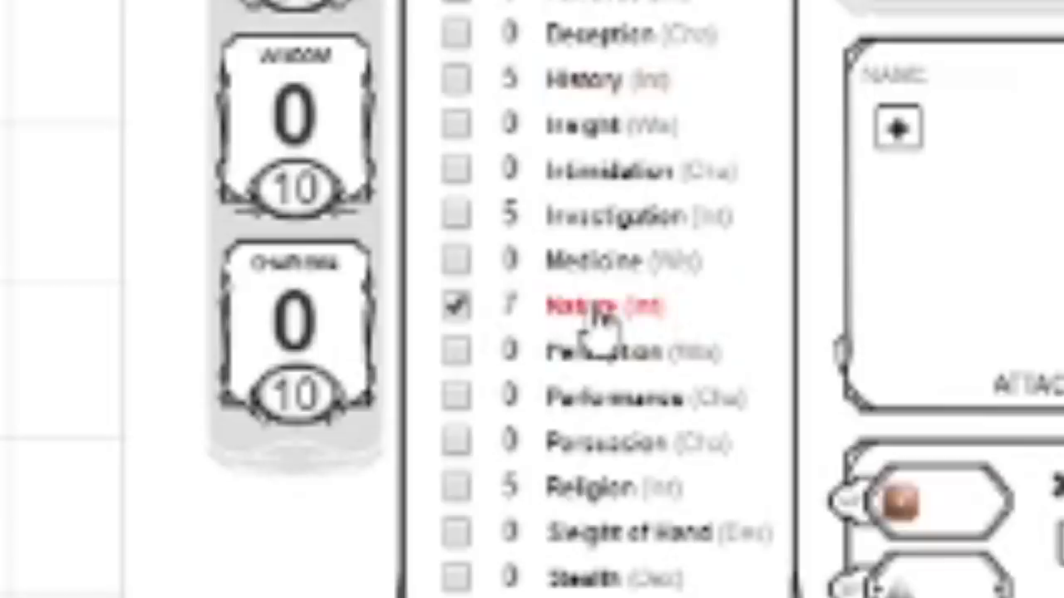
pyautogui.click(595, 320)
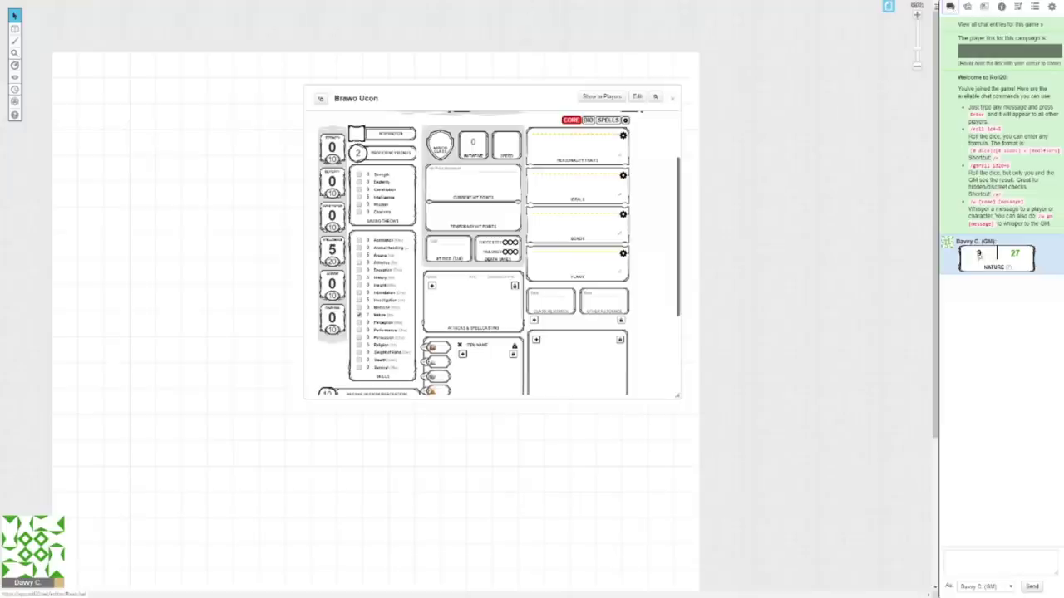
pyautogui.moveTo(968, 261)
# - Set the roll queries option in the character sheet's settings to Advantage Toggle
pyautogui.scroll(2, 657, 218)
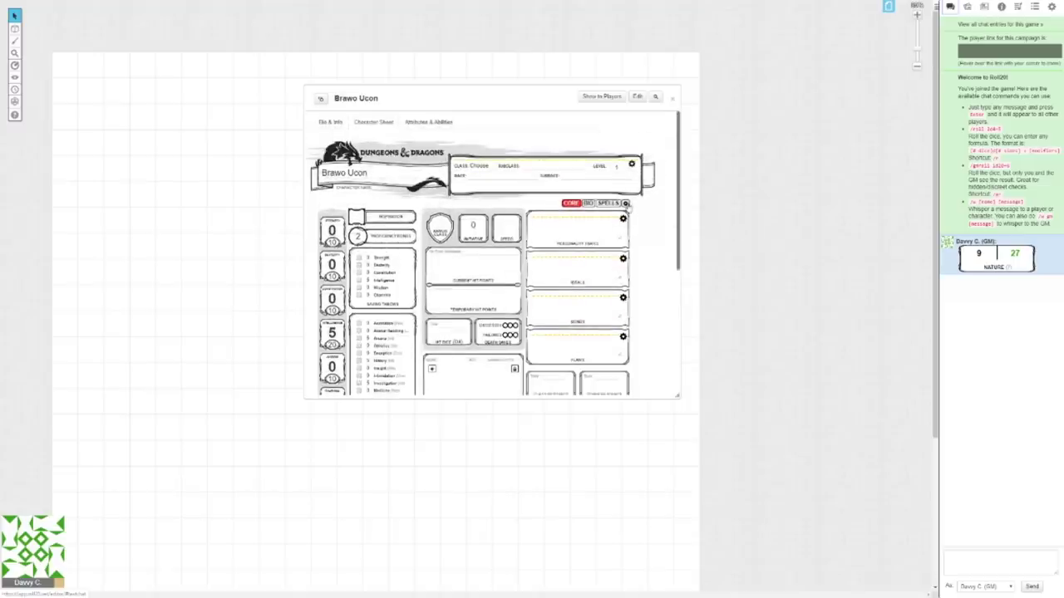
pyautogui.click(625, 203)
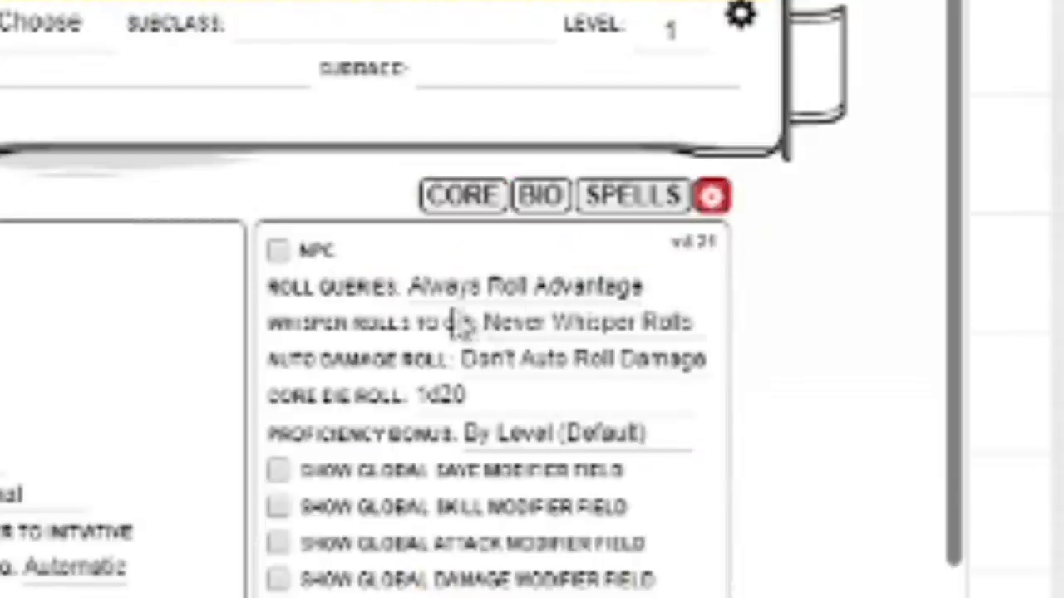
pyautogui.click(477, 292)
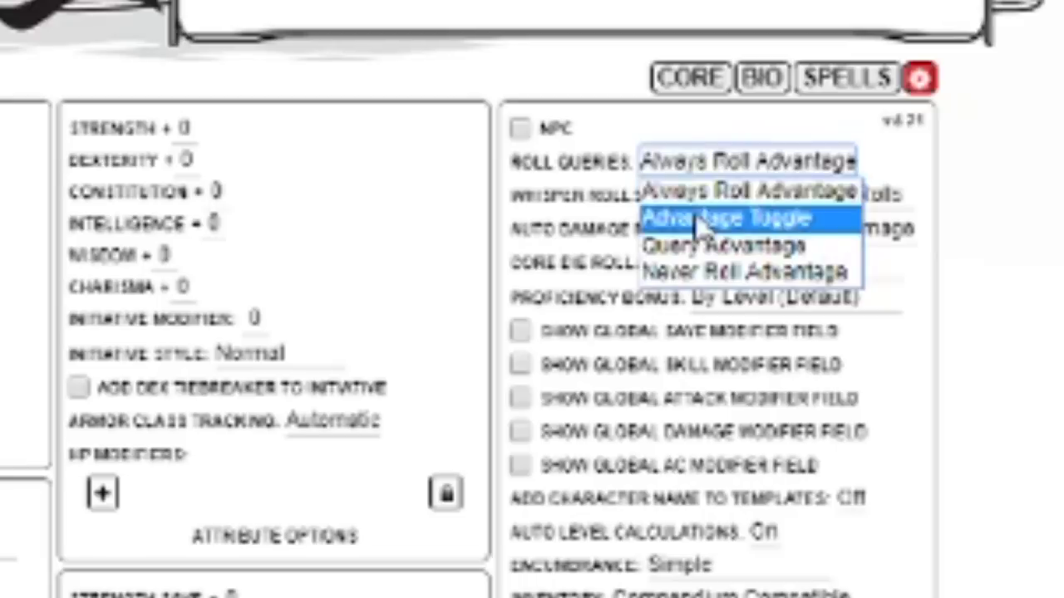
pyautogui.click(474, 353)
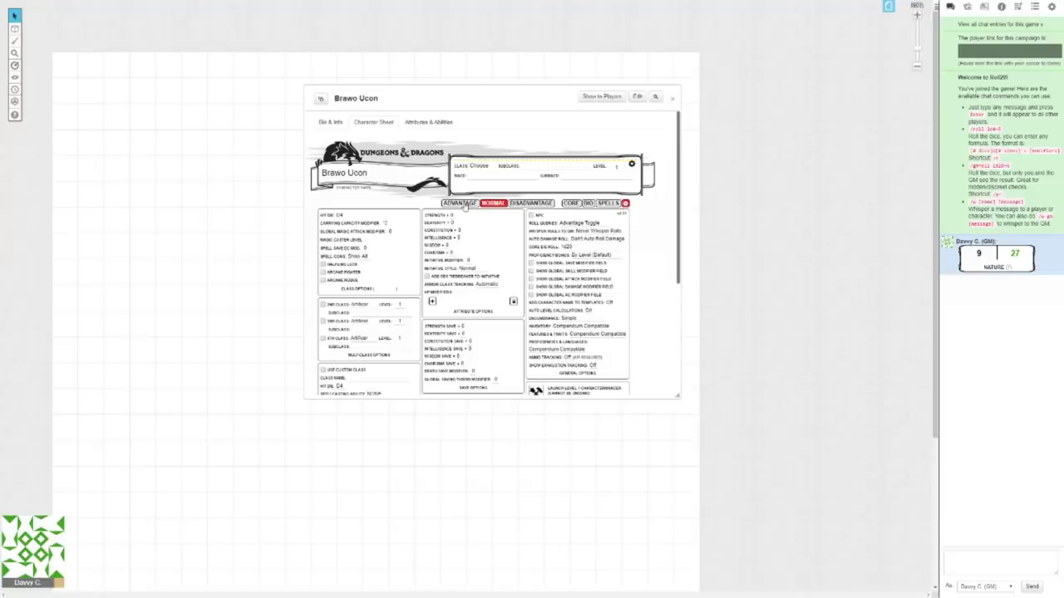
# - Try the advantage and disadvantage roll modes, set rolls to Normal and return to the core sheet page
pyautogui.click(240, 81)
pyautogui.click(521, 203)
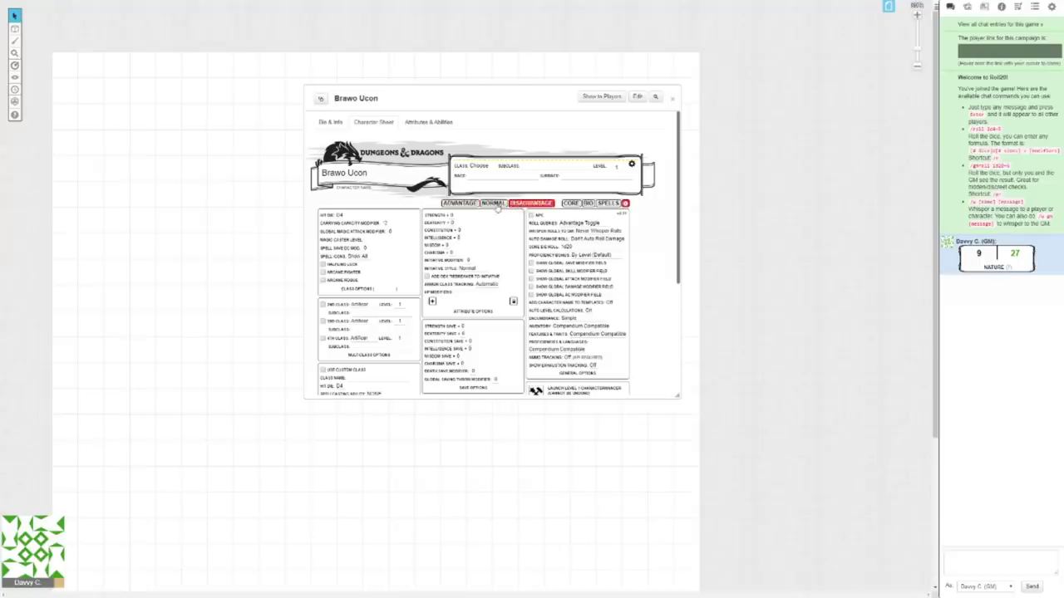
pyautogui.click(494, 203)
pyautogui.click(572, 204)
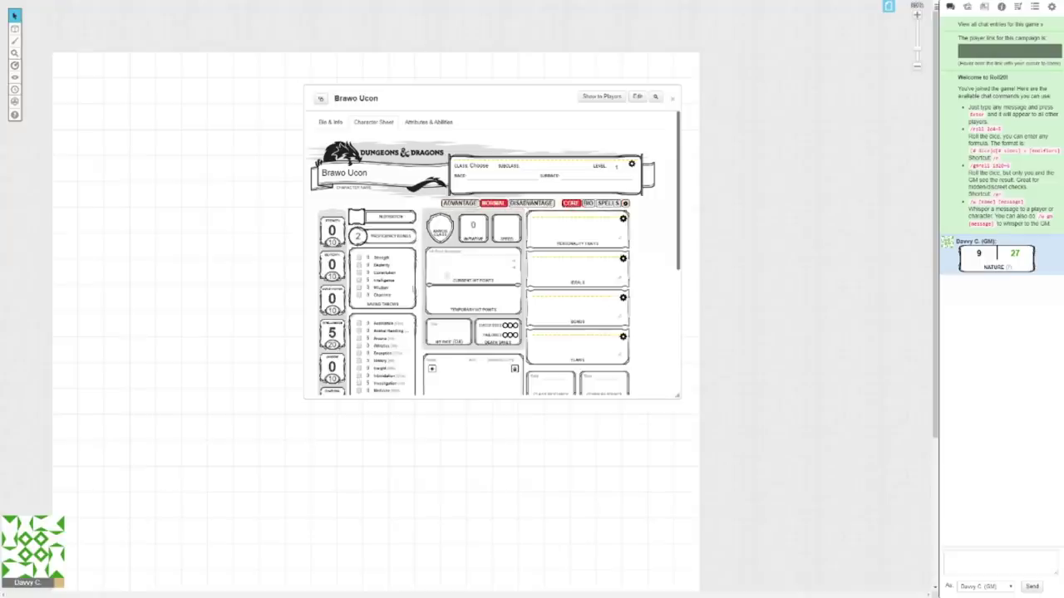
# - Roll three more Nature checks in Normal mode and inspect the roll results in the chat
pyautogui.scroll(-1, 382, 357)
pyautogui.doubleClick(383, 357)
pyautogui.click(382, 357)
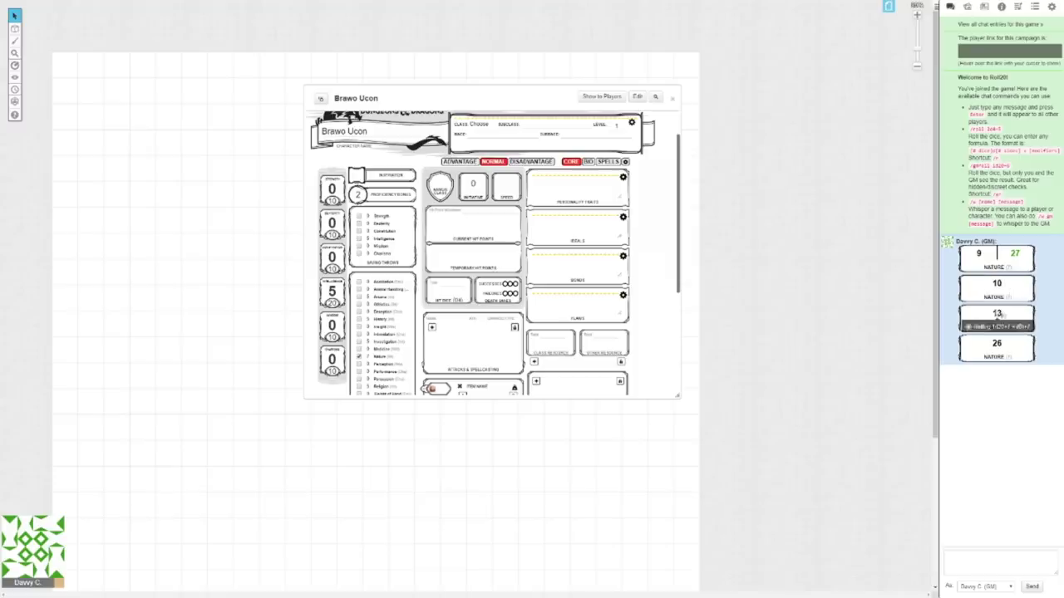
pyautogui.moveTo(988, 250)
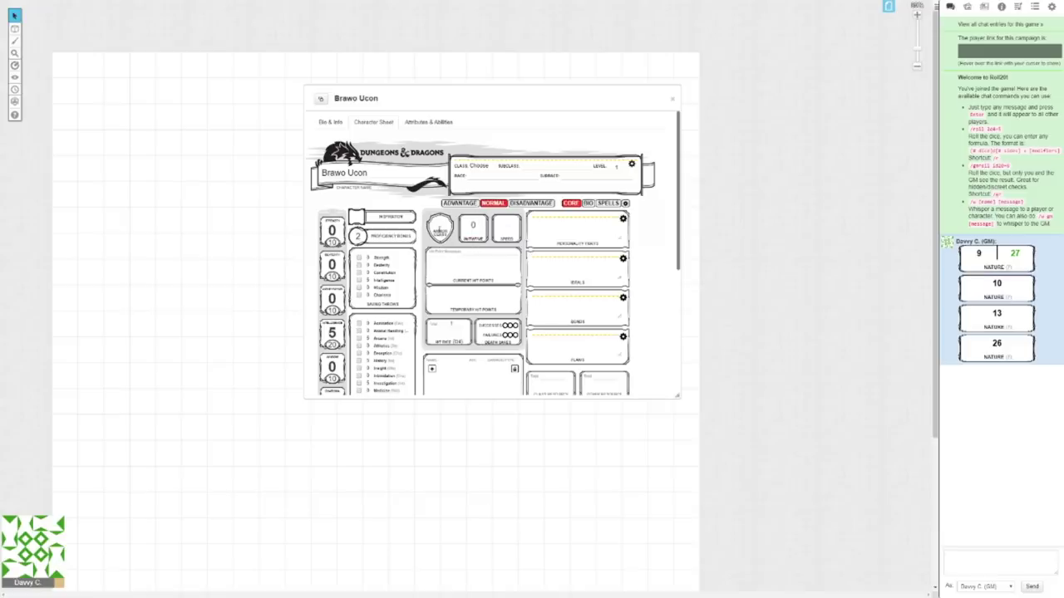
# - Try the armor class and hit point fields, step current hit points up to 3 and down to 0, and try the death saves
pyautogui.click(439, 223)
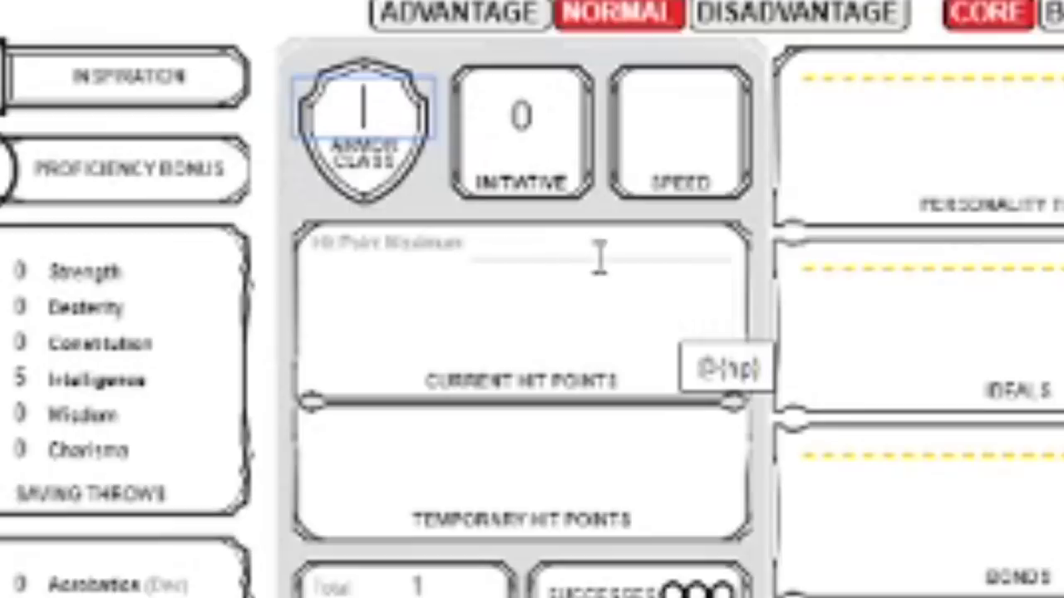
pyautogui.click(526, 261)
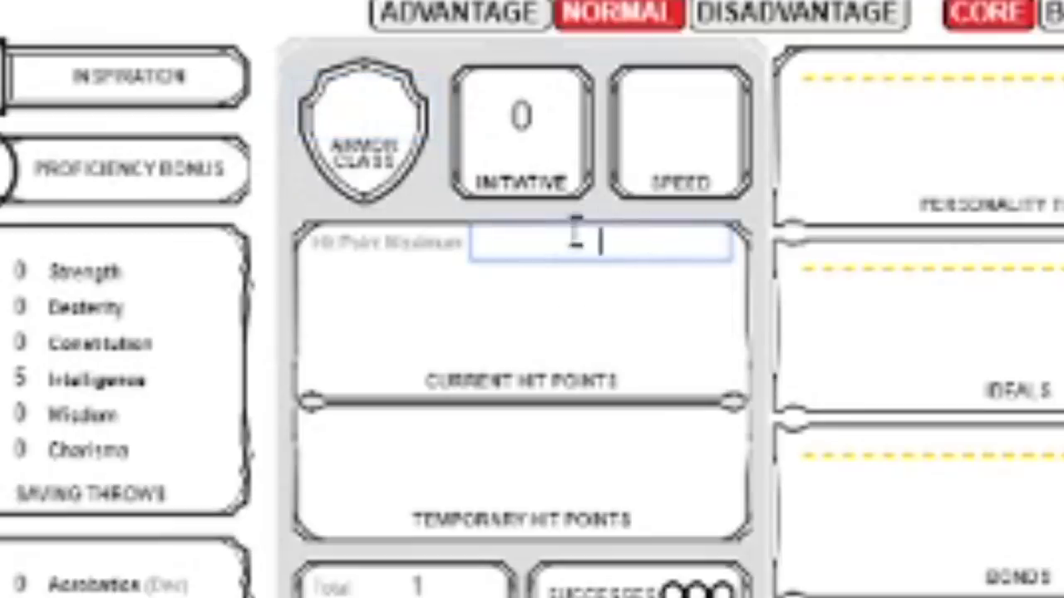
pyautogui.click(536, 304)
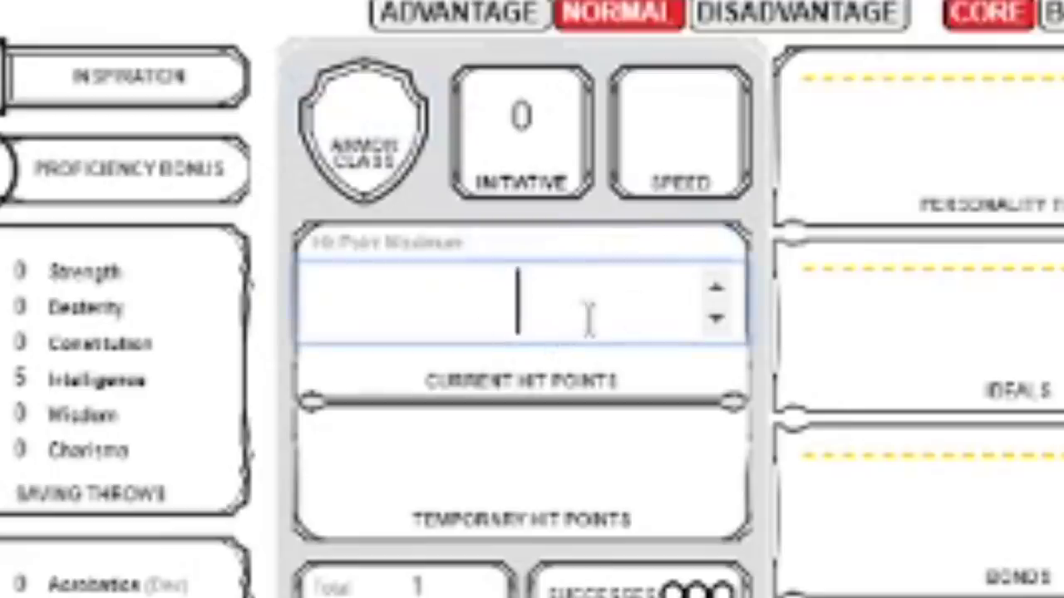
pyautogui.click(714, 289)
pyautogui.click(716, 320)
pyautogui.click(713, 288)
pyautogui.click(714, 288)
pyautogui.click(714, 288)
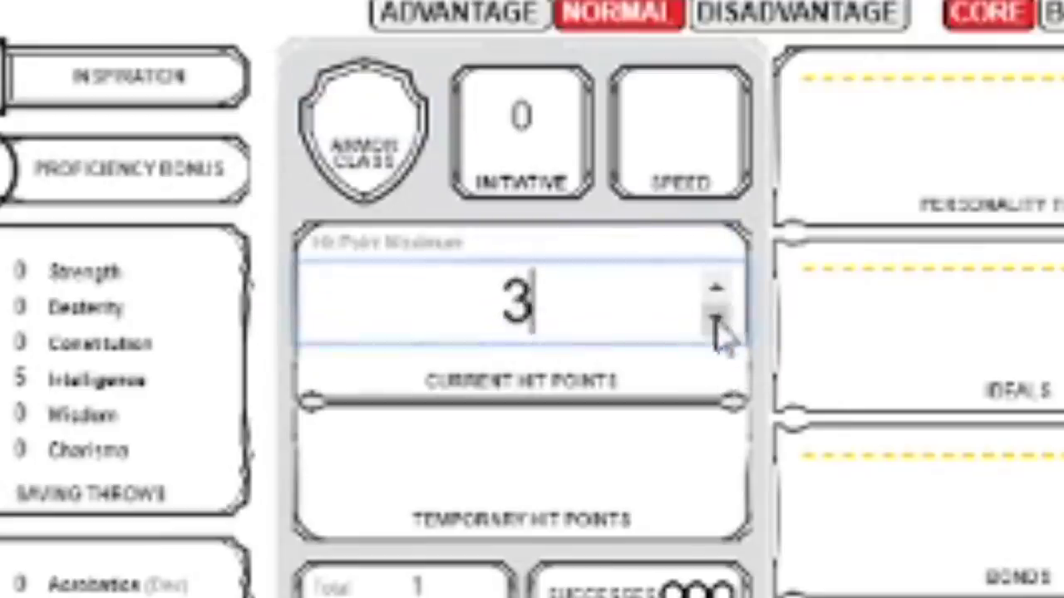
pyautogui.click(716, 320)
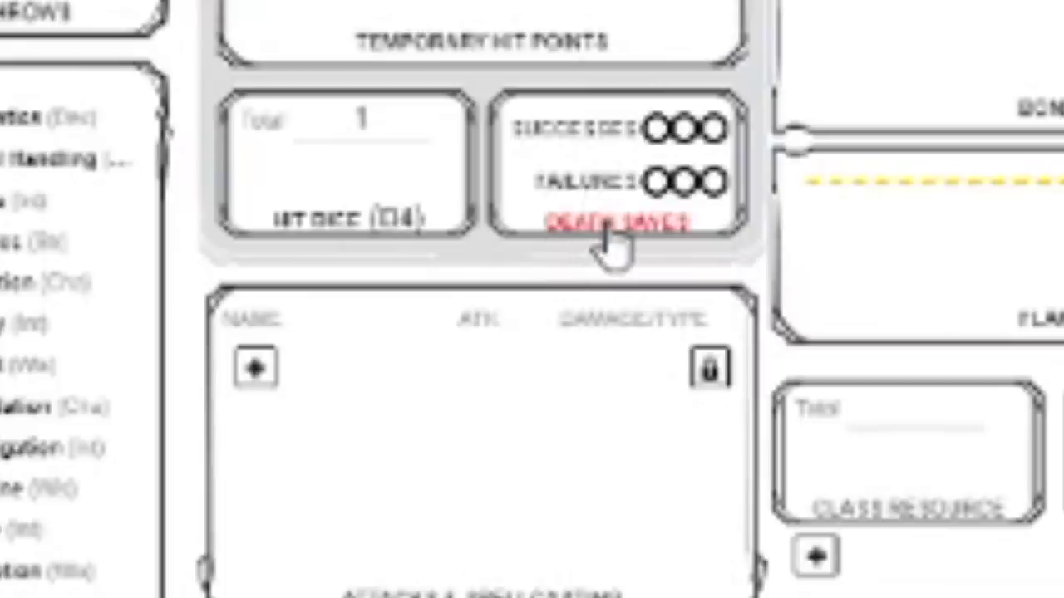
pyautogui.click(685, 188)
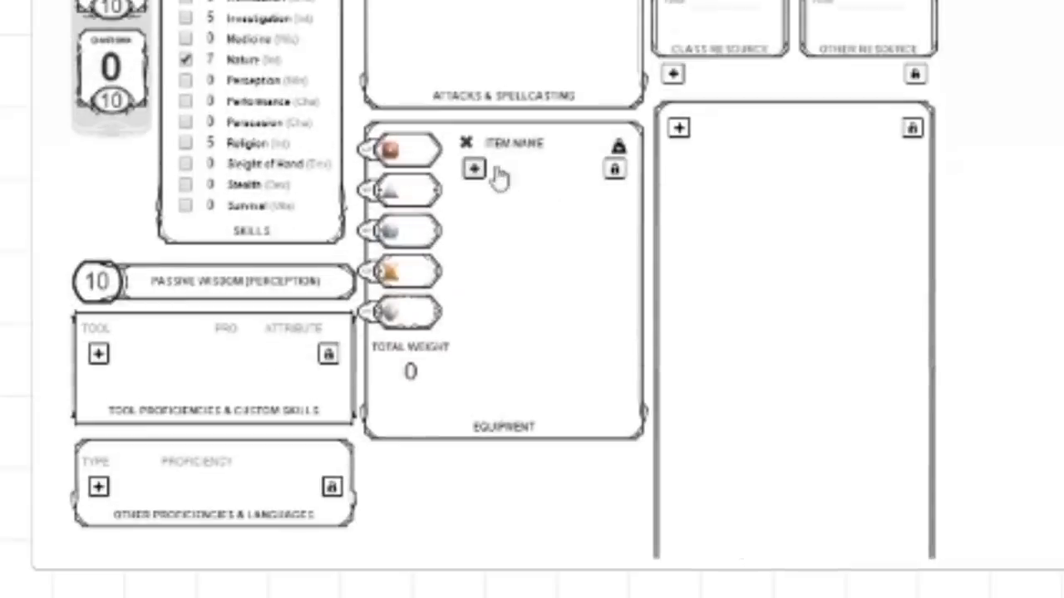
# - Add more than twenty blank item rows to the equipment list
pyautogui.click(472, 167)
pyautogui.click(473, 192)
pyautogui.click(473, 218)
pyautogui.click(473, 243)
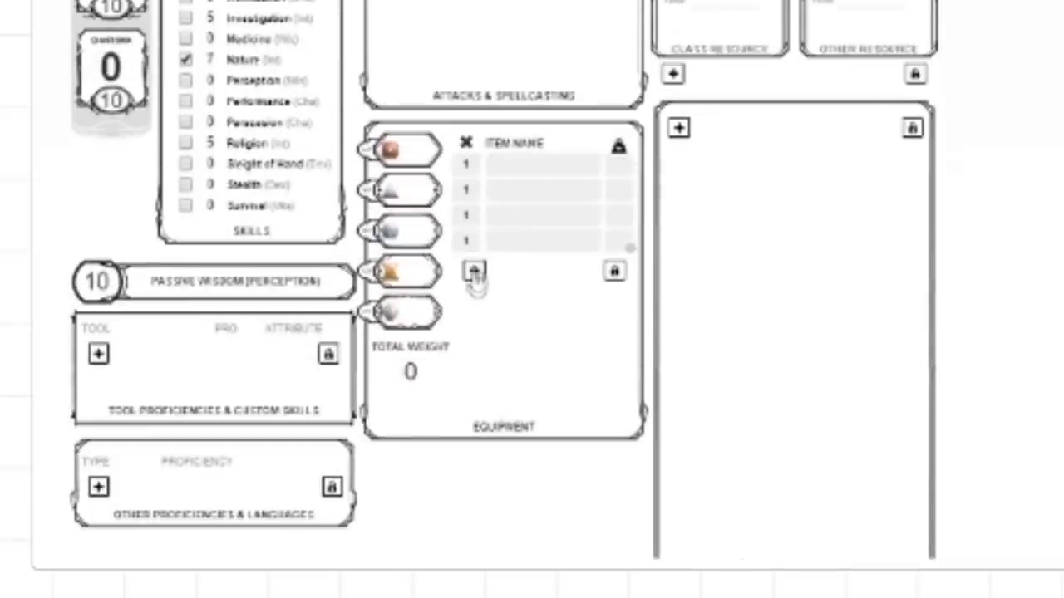
pyautogui.click(473, 269)
pyautogui.click(473, 295)
pyautogui.click(474, 322)
pyautogui.click(474, 346)
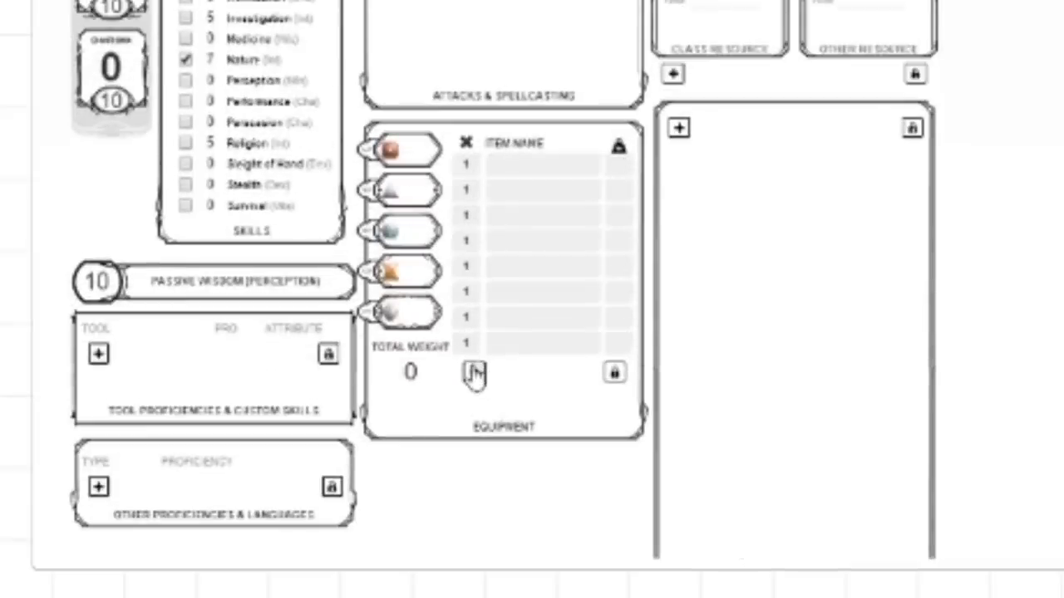
pyautogui.click(474, 372)
pyautogui.click(474, 397)
pyautogui.click(473, 424)
pyautogui.click(473, 449)
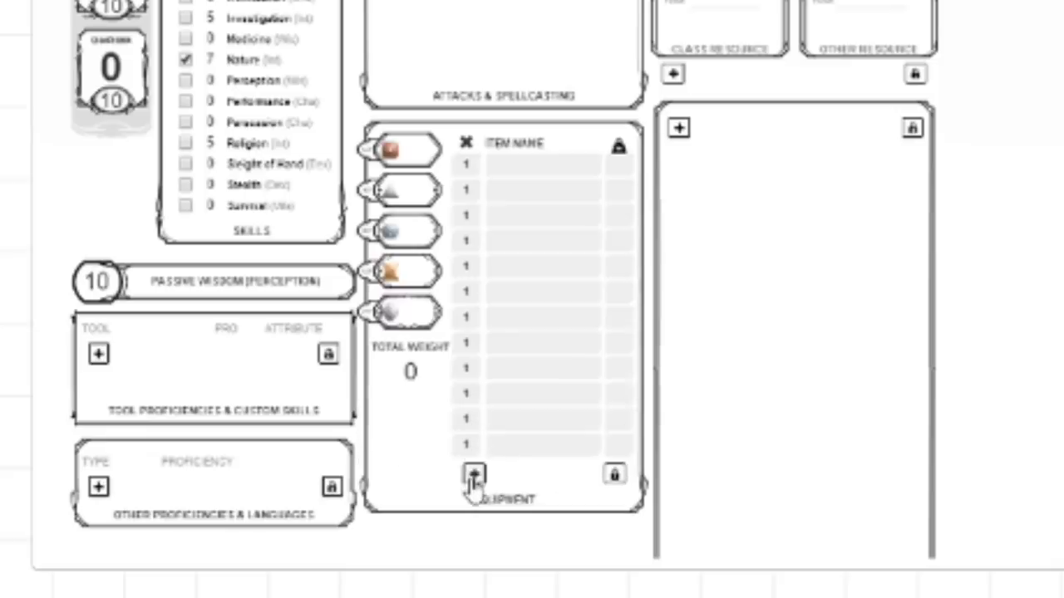
pyautogui.click(474, 475)
pyautogui.click(473, 500)
pyautogui.scroll(-1, 482, 507)
pyautogui.click(473, 410)
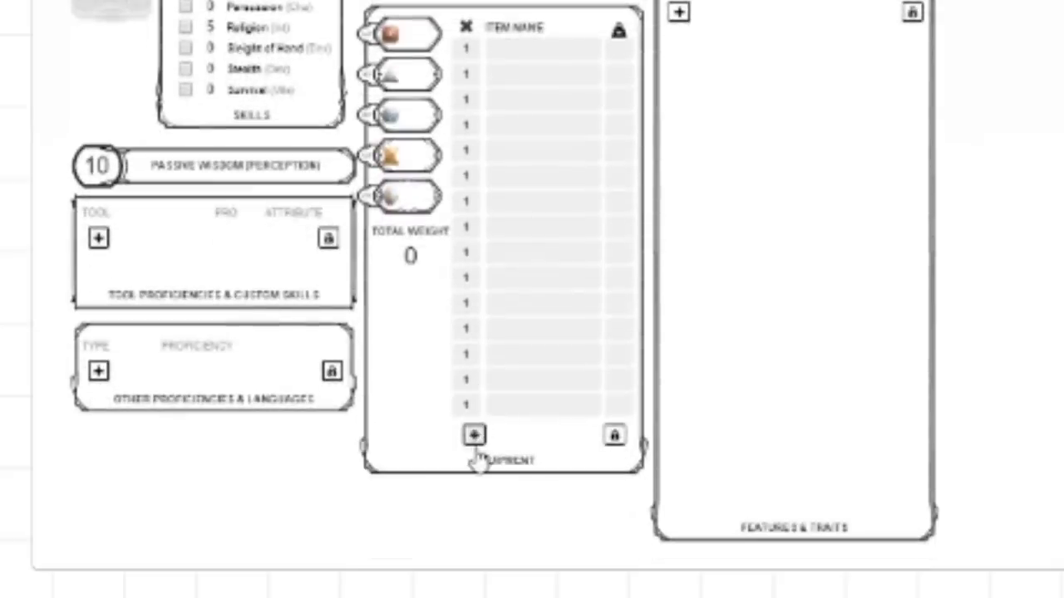
pyautogui.click(474, 437)
pyautogui.click(474, 462)
pyautogui.click(474, 487)
pyautogui.click(474, 510)
pyautogui.click(474, 537)
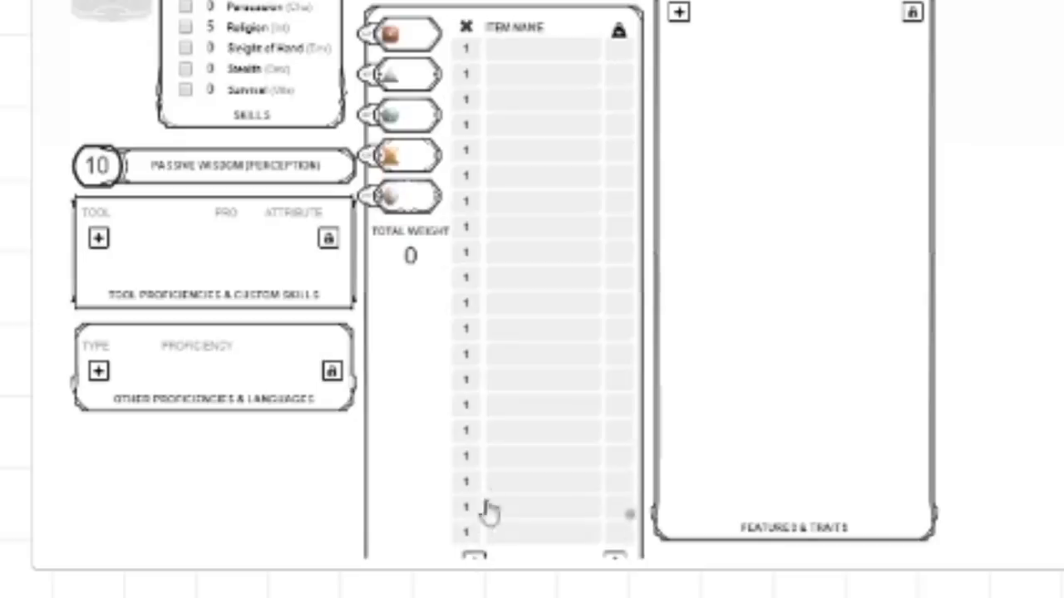
pyautogui.scroll(-1, 487, 510)
pyautogui.click(474, 495)
pyautogui.click(473, 522)
pyautogui.click(474, 546)
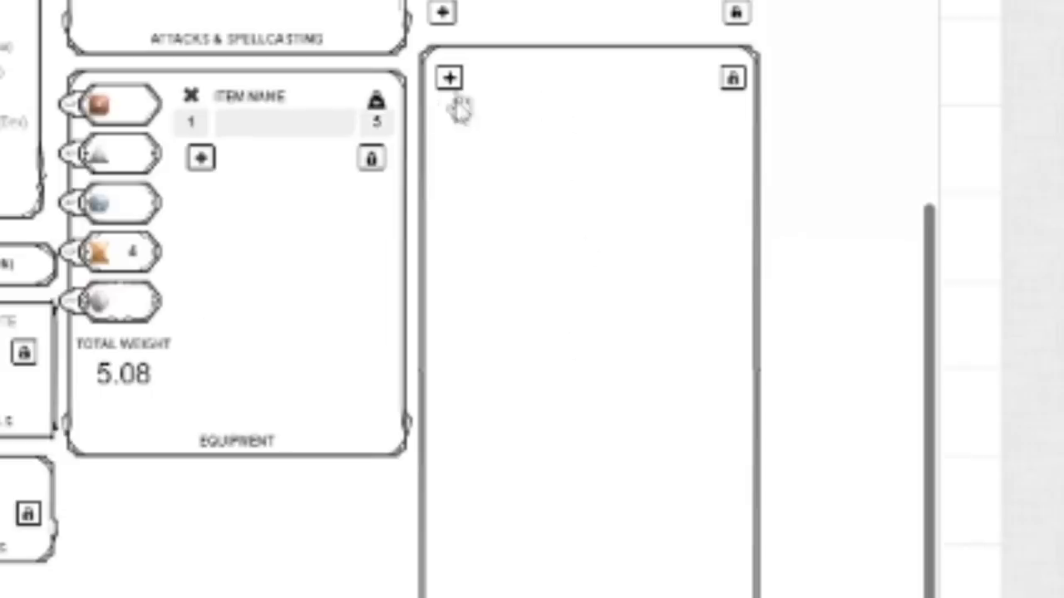
# - Add a feature named Second Wind with source Class, source type Fighter/1st Level and the description "GETS SECOND WIND YES PLZ"
pyautogui.click(450, 78)
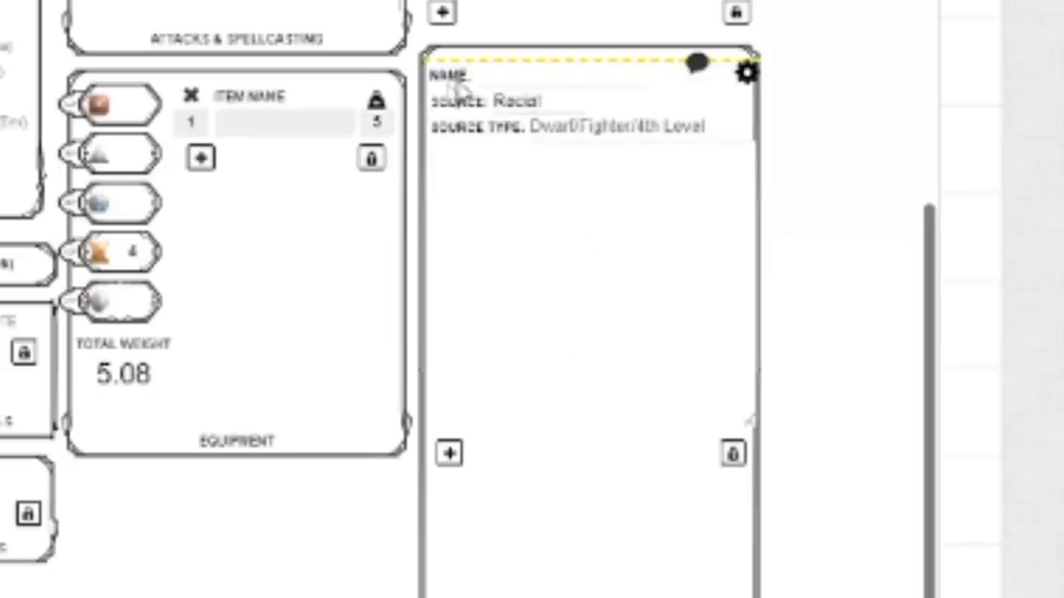
pyautogui.click(523, 75)
pyautogui.click(536, 101)
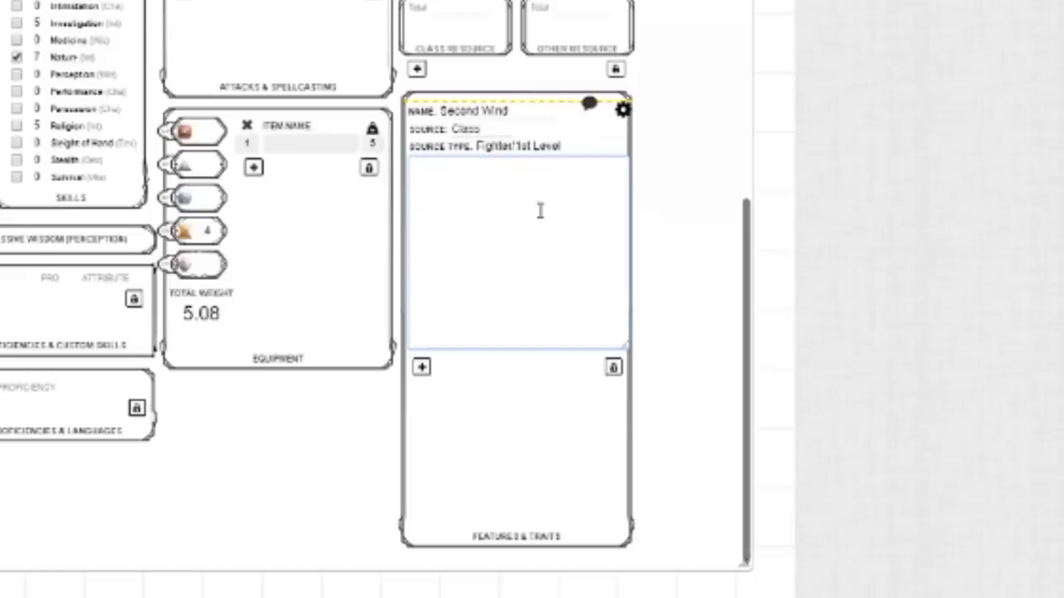
pyautogui.click(502, 236)
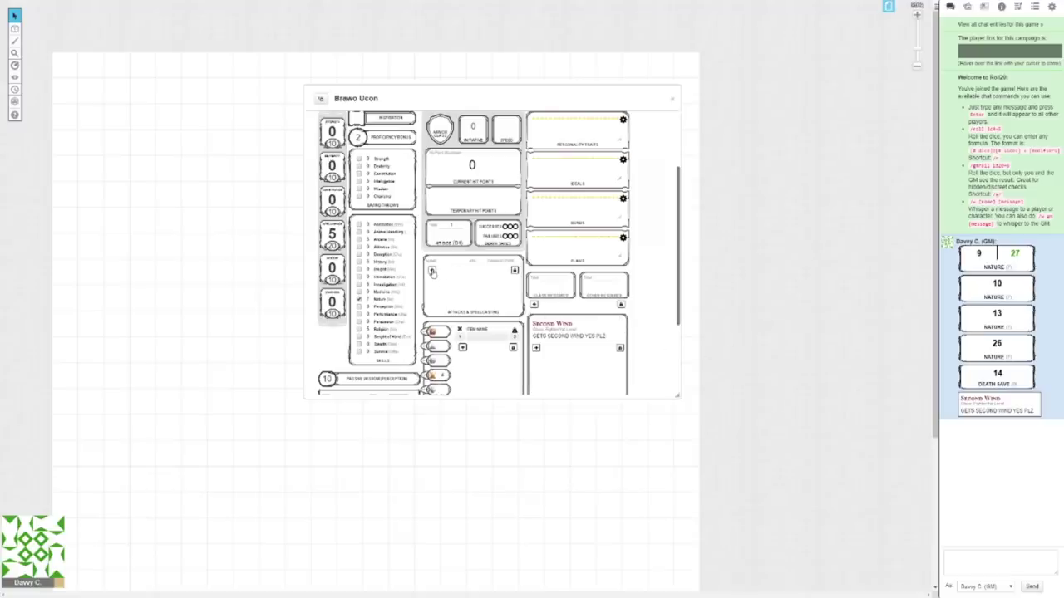
# - Add an attack named "Hand axe" to attacks and spellcasting, with STR as its attack attribute
pyautogui.click(431, 272)
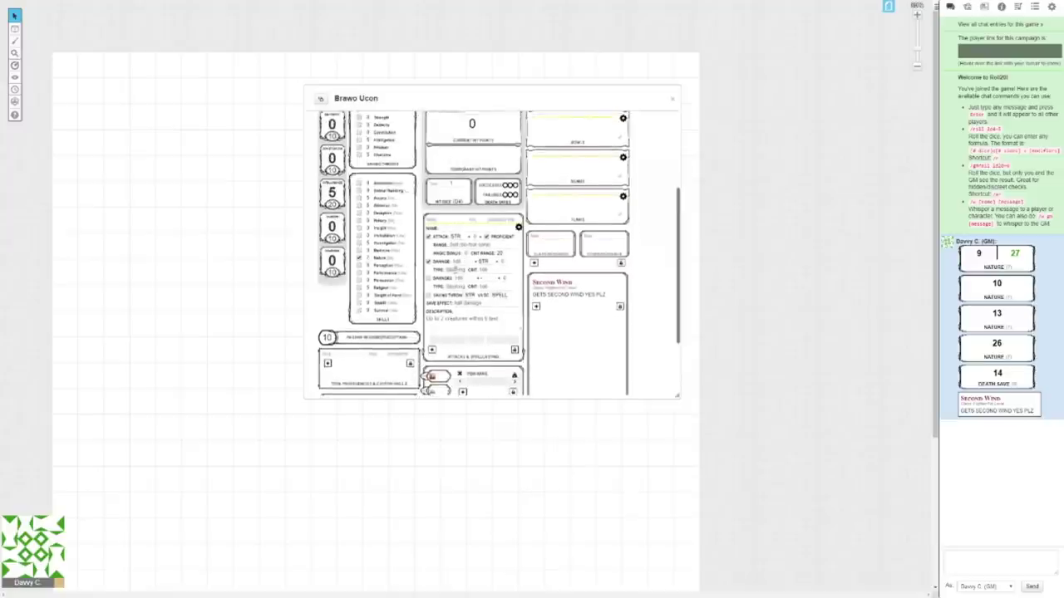
pyautogui.click(470, 270)
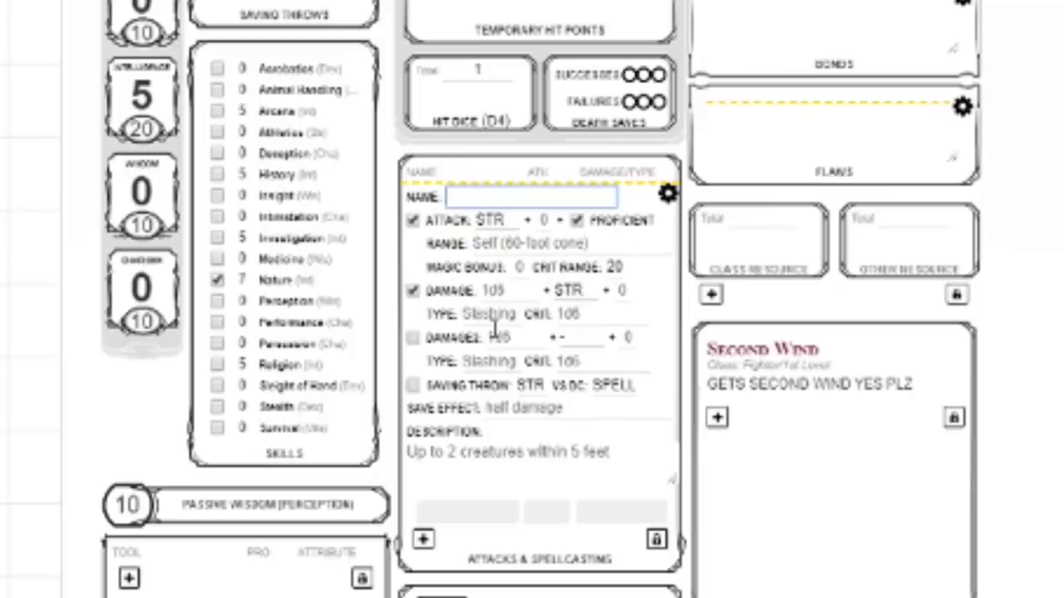
pyautogui.write('Hand e')
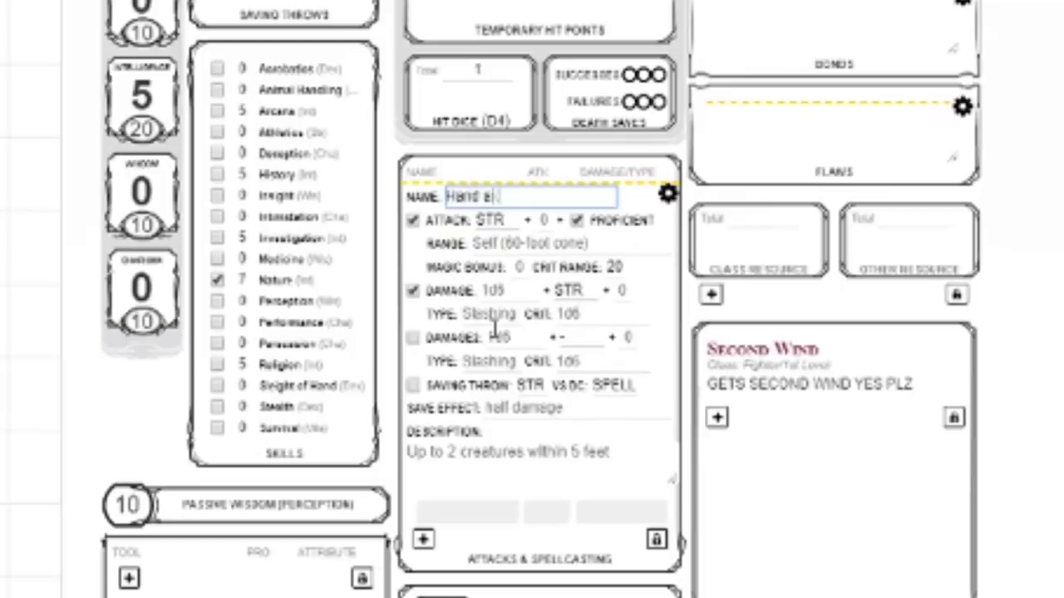
pyautogui.write('xe')
pyautogui.click(491, 220)
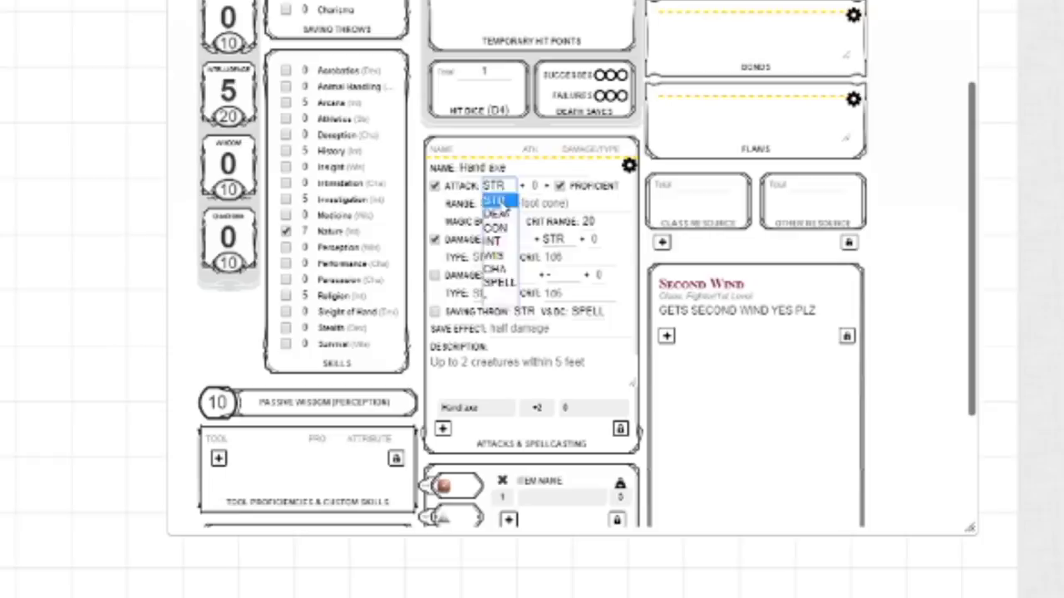
pyautogui.click(496, 202)
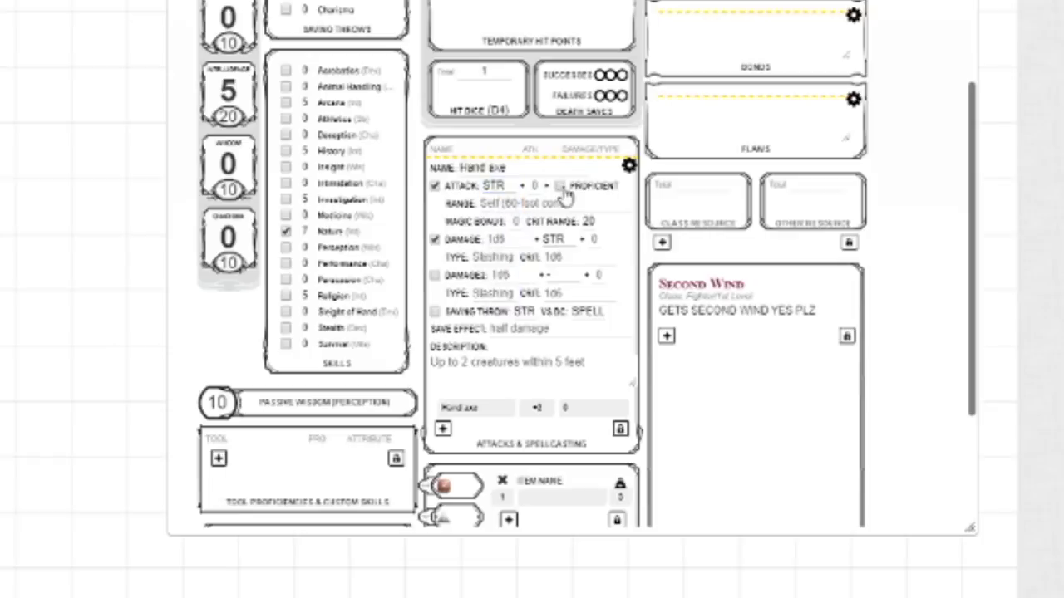
# - Mark the hand axe attack as proficient and set its range to 20/60 ft
pyautogui.click(561, 187)
pyautogui.click(489, 204)
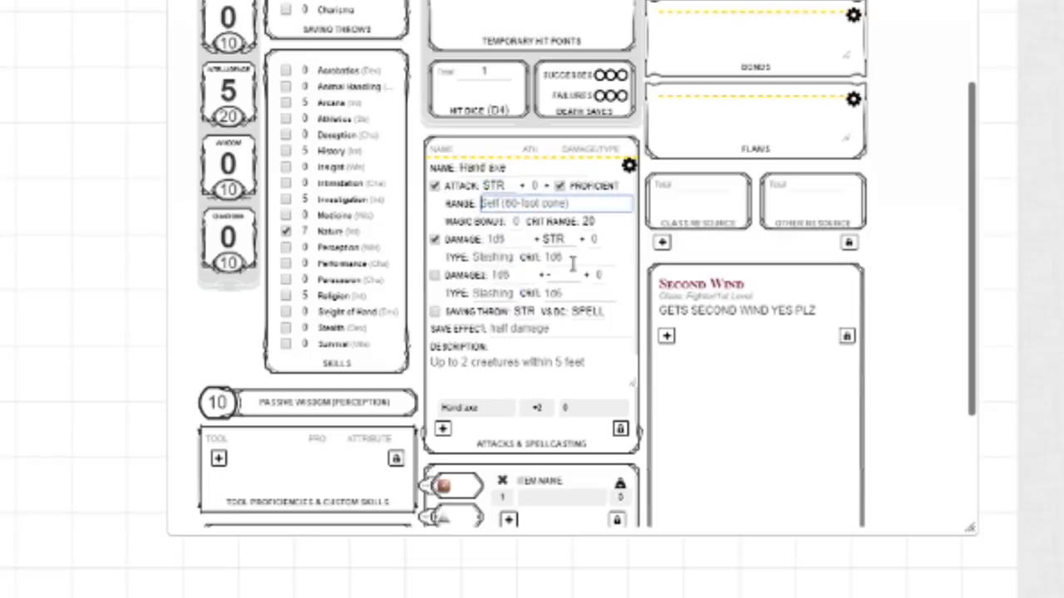
pyautogui.write('20/60 ft.')
pyautogui.click(517, 223)
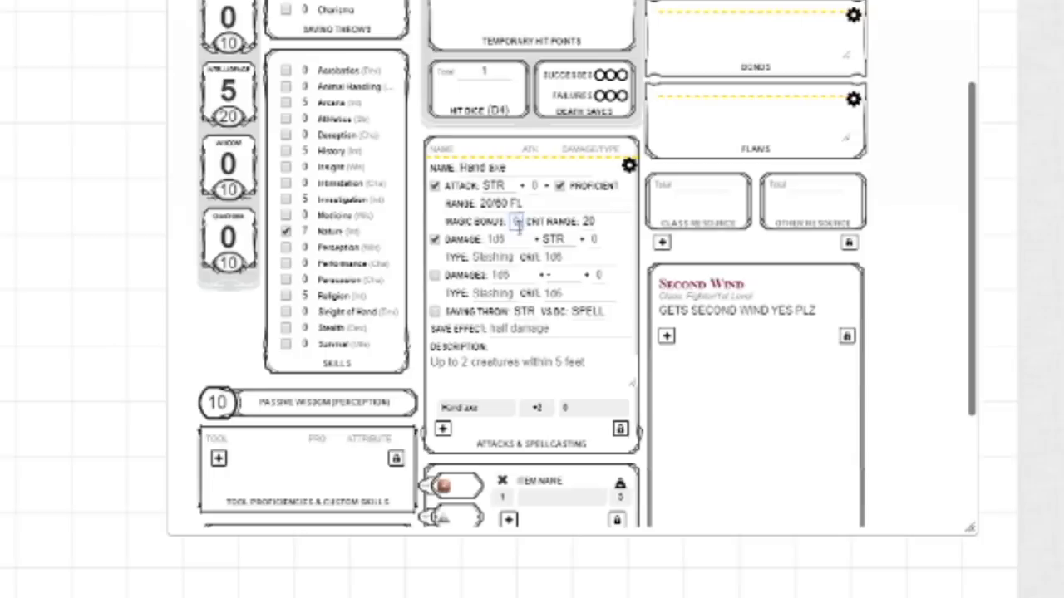
pyautogui.click(587, 221)
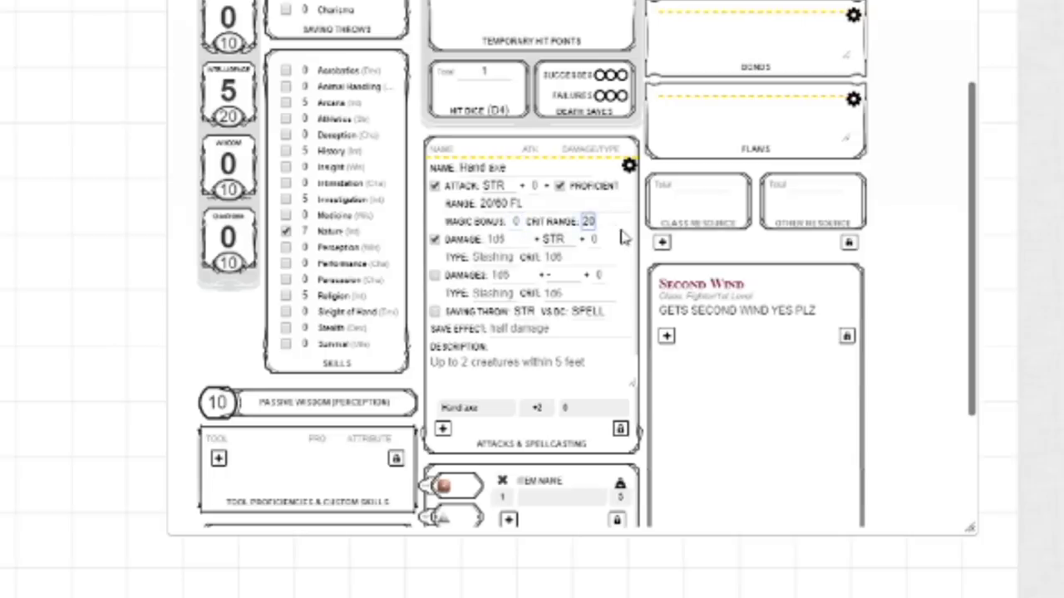
# - Set the hand axe's damage to 1d6 with type Slashing and crit 1d6, and close the attack's details
pyautogui.press('Tab')
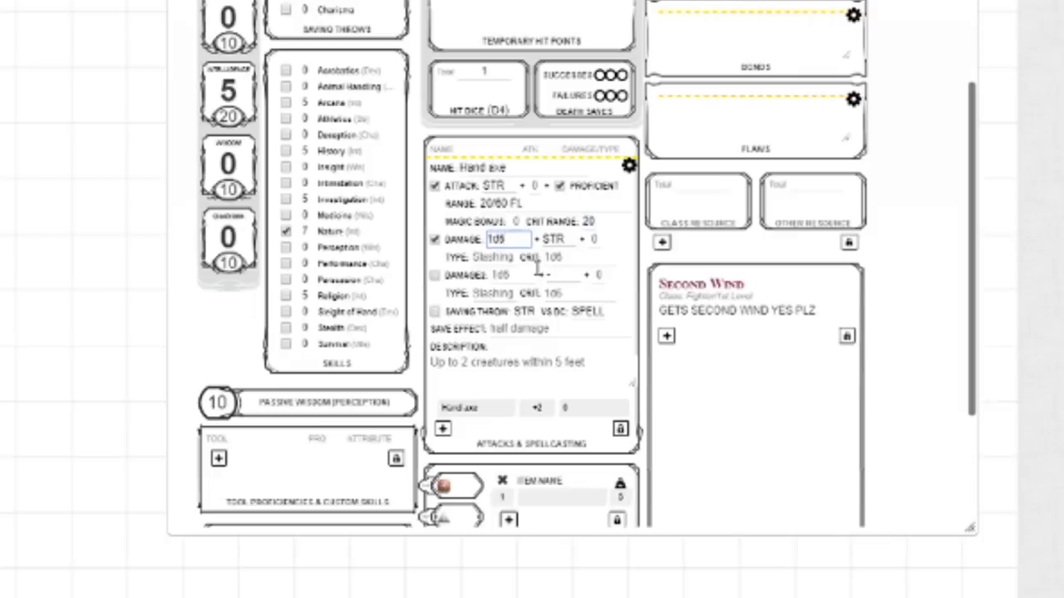
pyautogui.click(552, 239)
pyautogui.press('Tab')
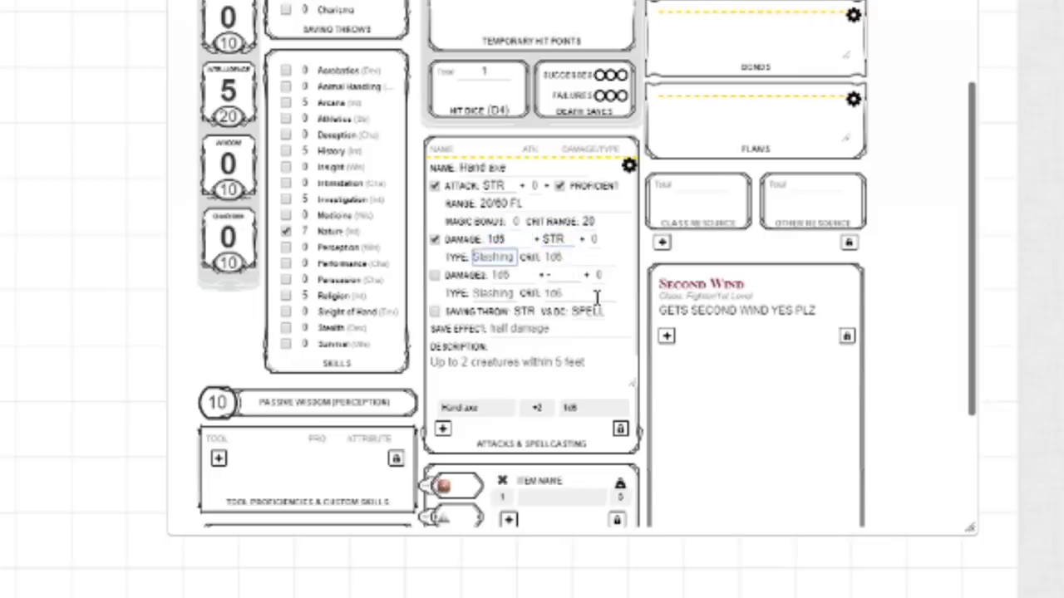
pyautogui.write('Slashing')
pyautogui.click(567, 262)
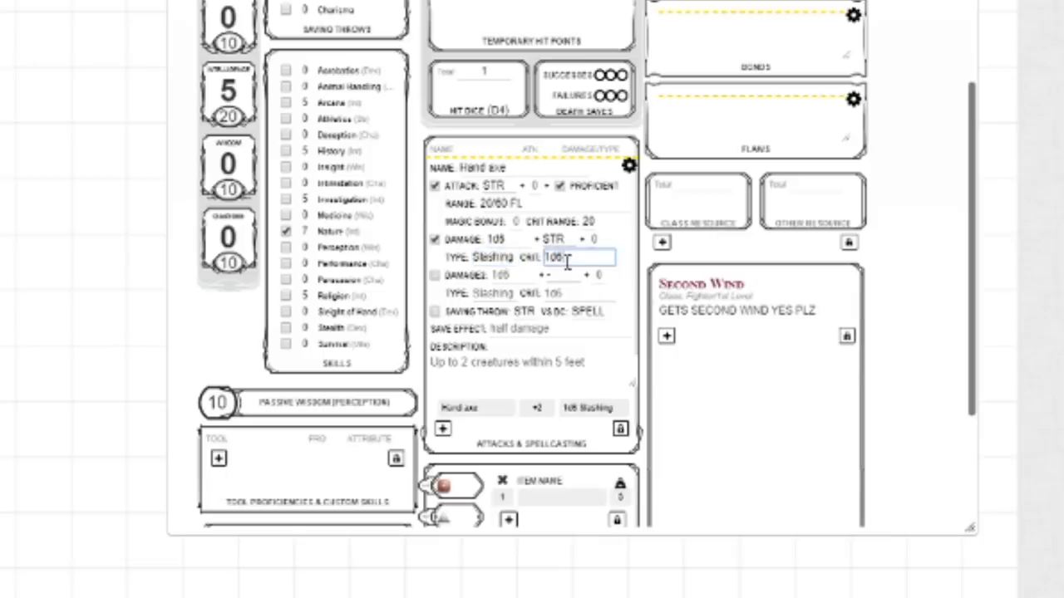
pyautogui.doubleClick(567, 261)
pyautogui.click(630, 166)
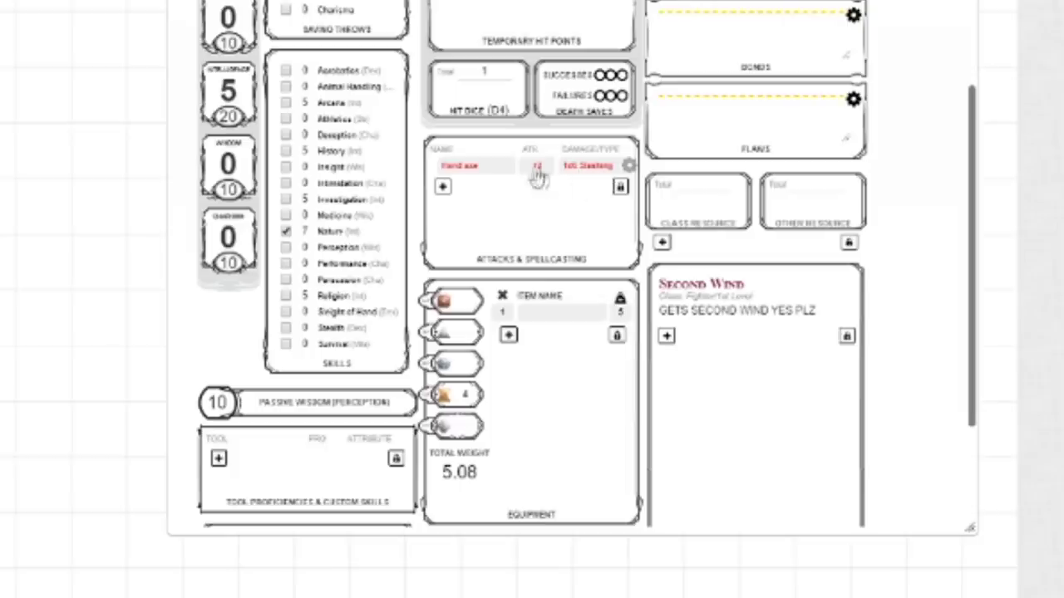
# - Roll the hand axe attack and its damage, and set the Strength score to 14
pyautogui.click(481, 176)
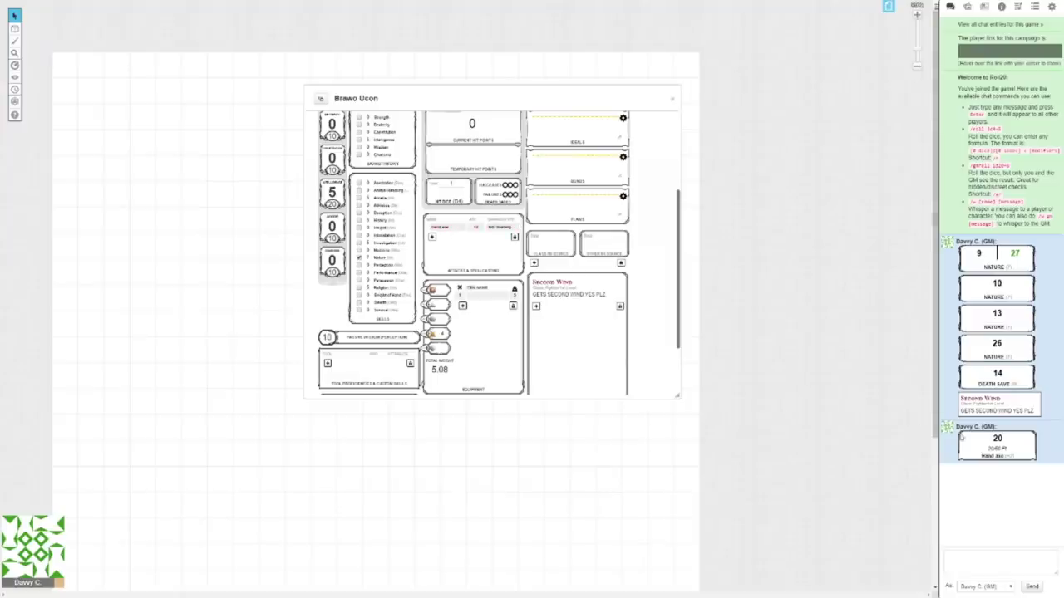
pyautogui.moveTo(995, 444)
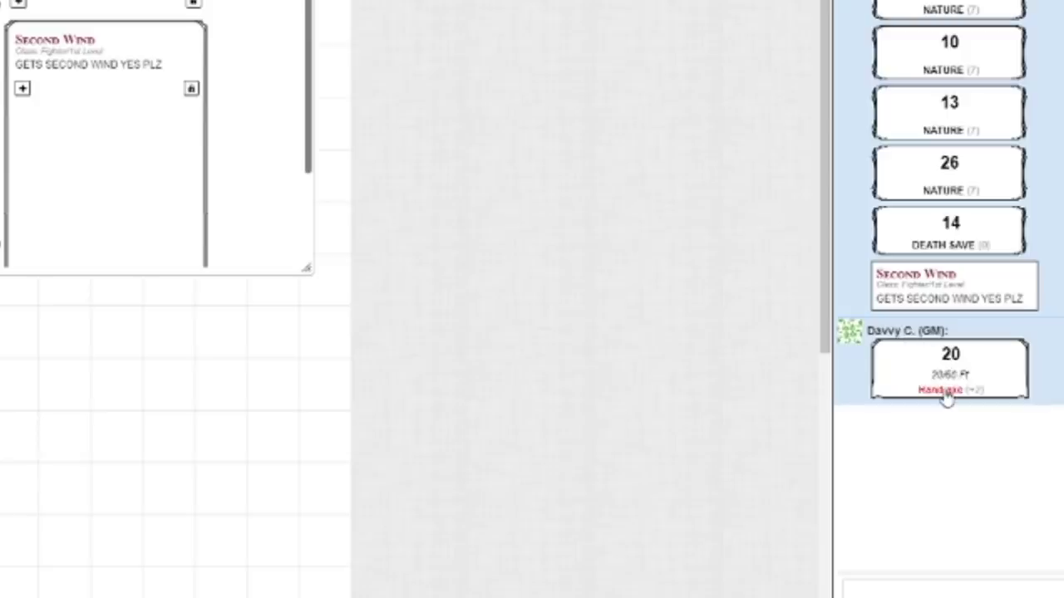
pyautogui.click(944, 391)
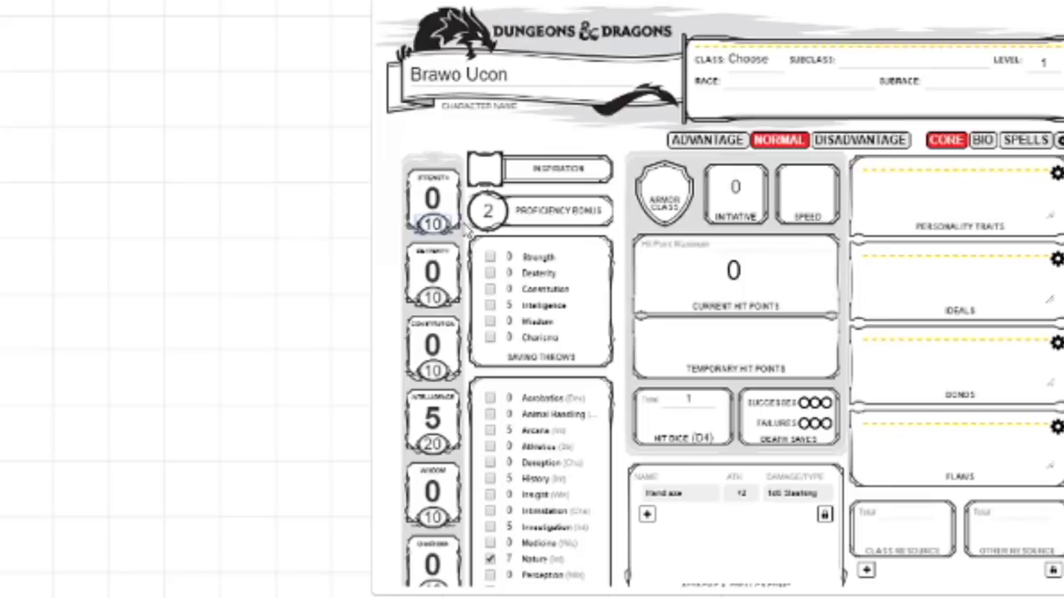
pyautogui.write('1d4')
pyautogui.press('Tab')
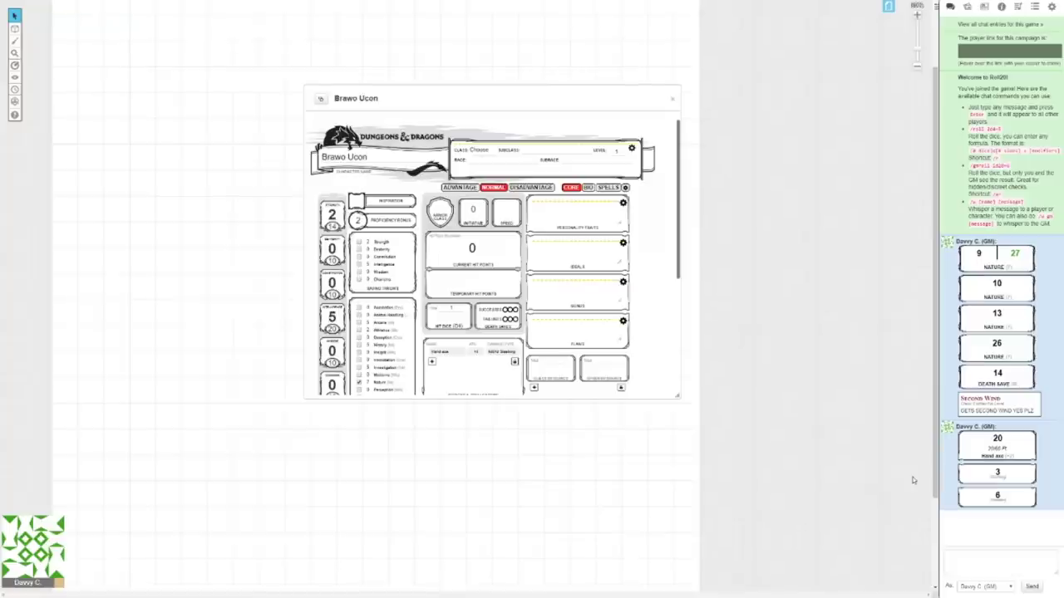
# - Look over the core page of the character sheet and switch to its spells page
pyautogui.scroll(-5, 512, 264)
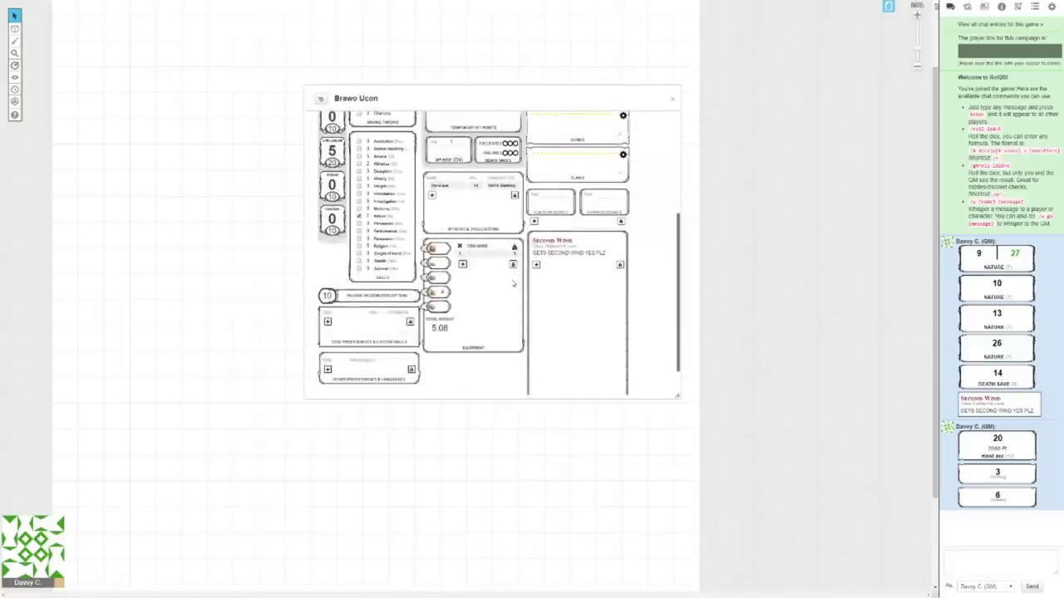
pyautogui.scroll(10, 514, 284)
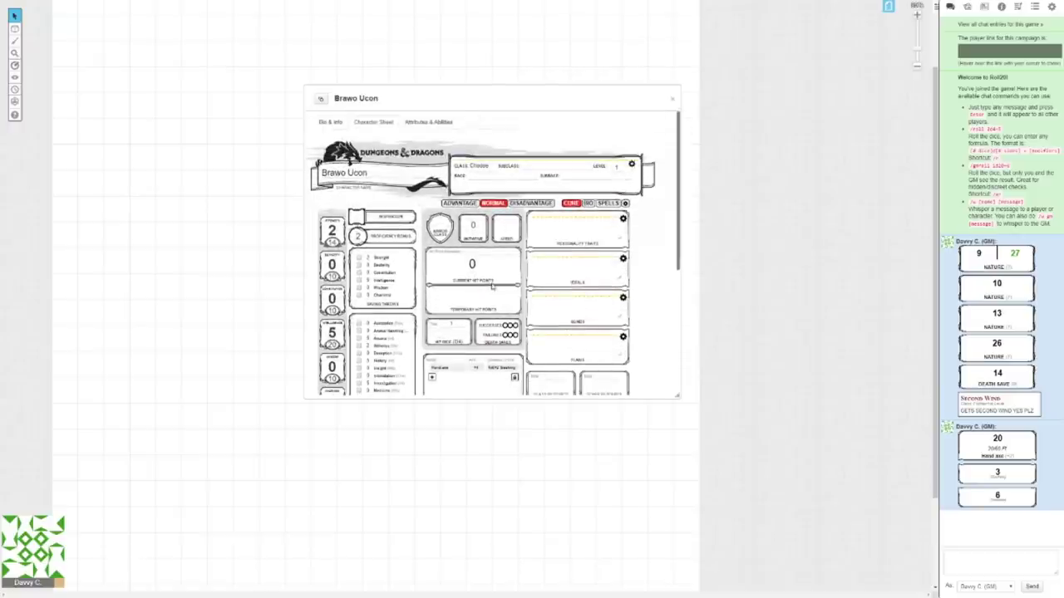
pyautogui.scroll(-5, 525, 199)
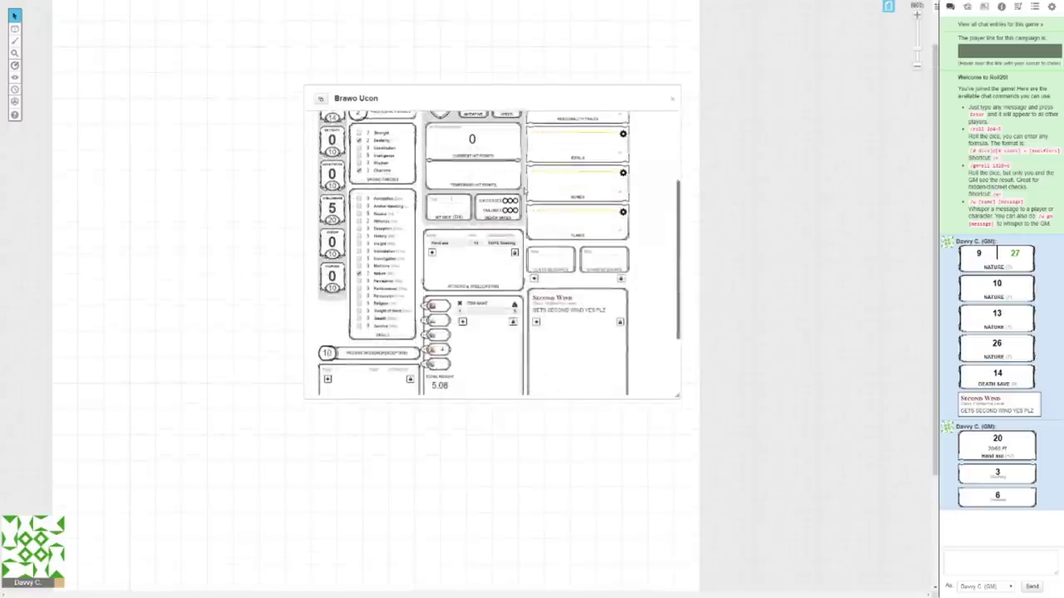
pyautogui.scroll(5, 513, 249)
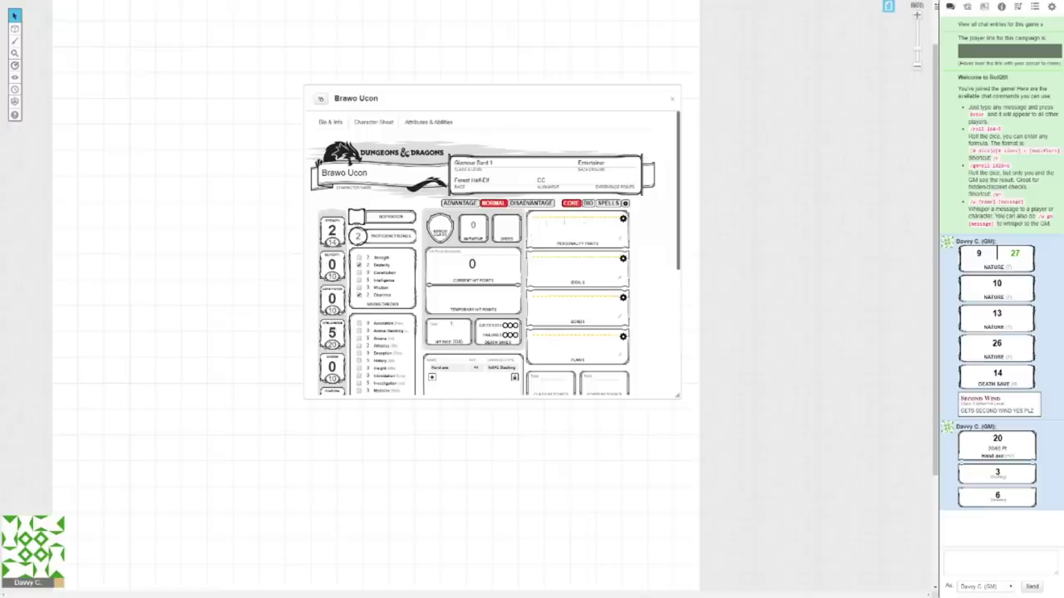
pyautogui.click(609, 203)
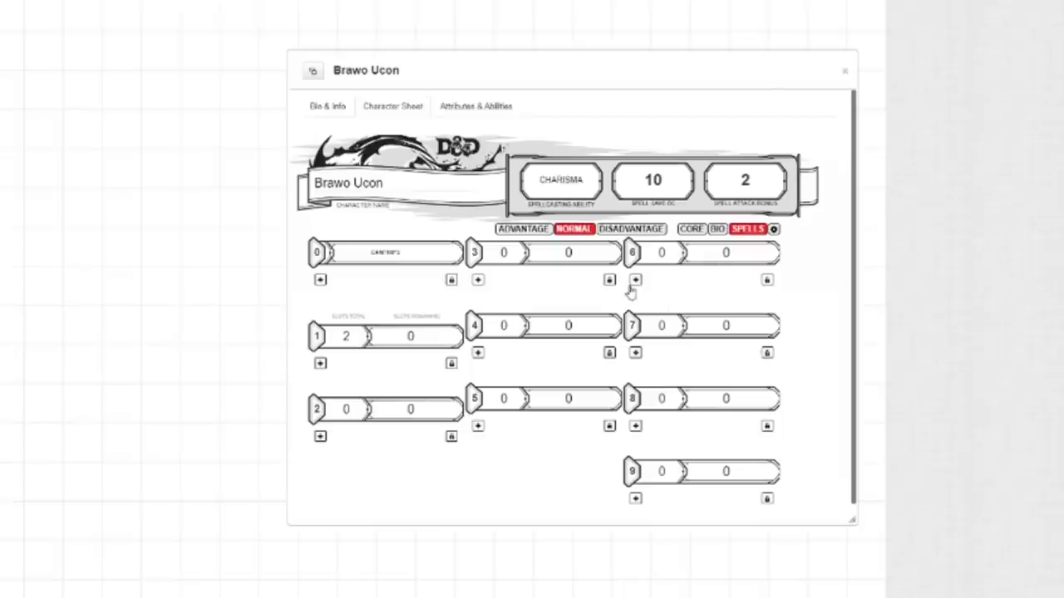
pyautogui.scroll(-1, 630, 291)
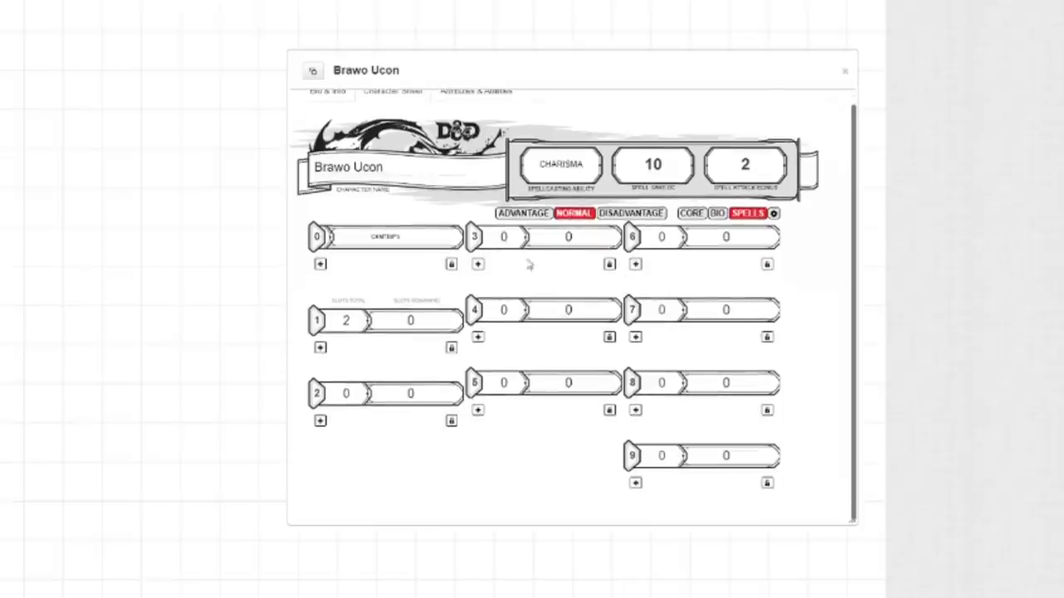
# - Add a blank cantrip entry and delete it again
pyautogui.click(319, 264)
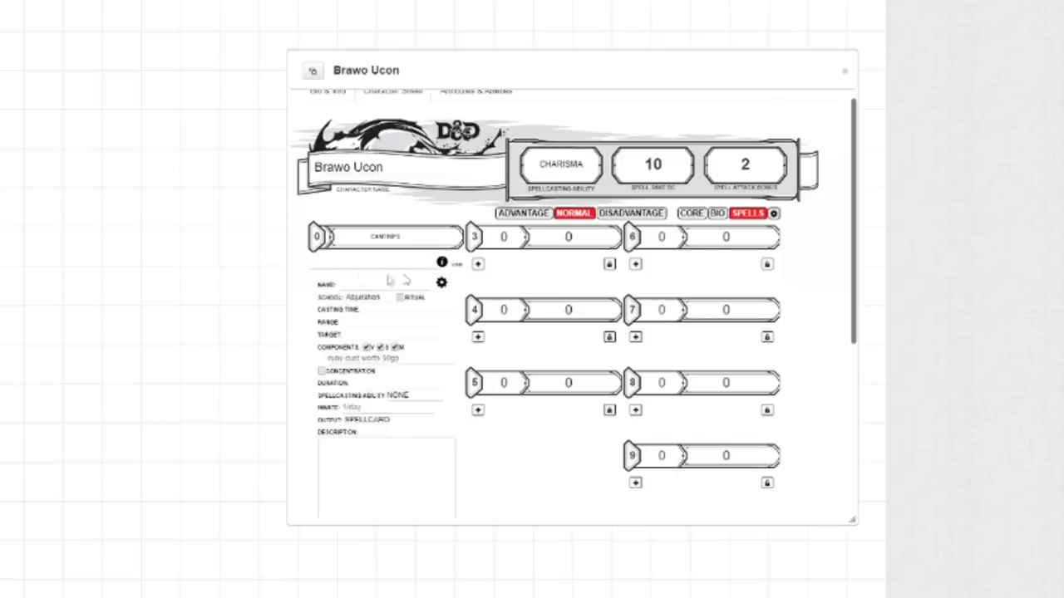
pyautogui.click(443, 263)
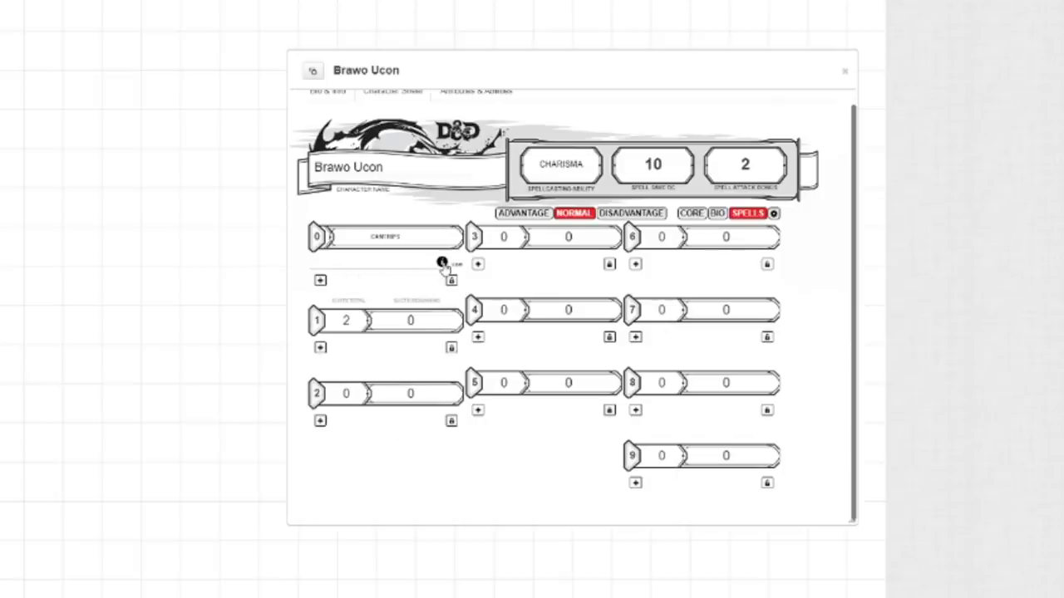
pyautogui.click(452, 280)
pyautogui.click(451, 264)
pyautogui.click(451, 263)
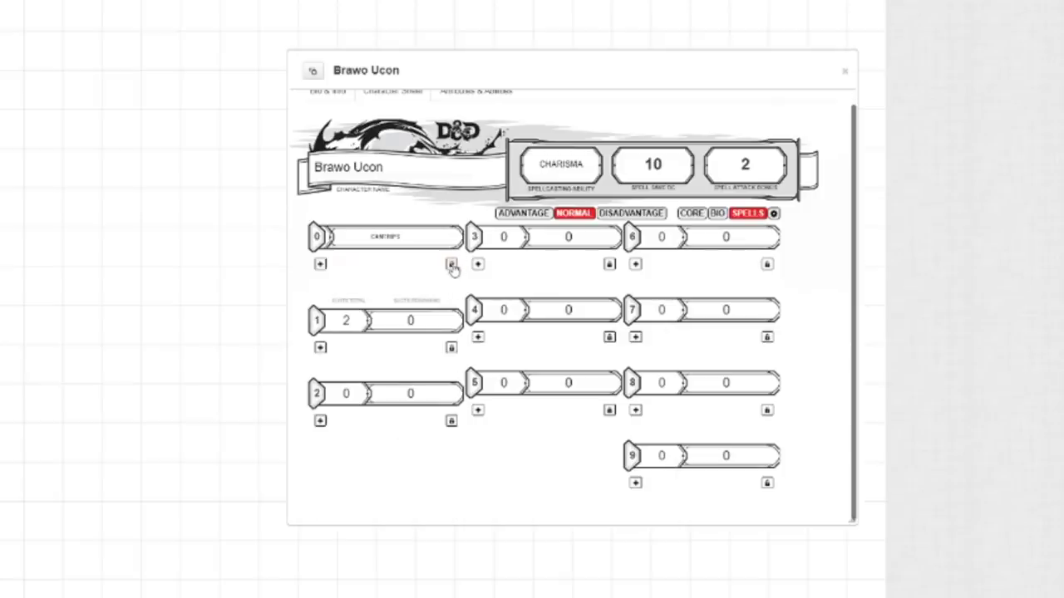
# - Add a cantrip named "Fire Bolt" and set its school to Evocation
pyautogui.click(320, 265)
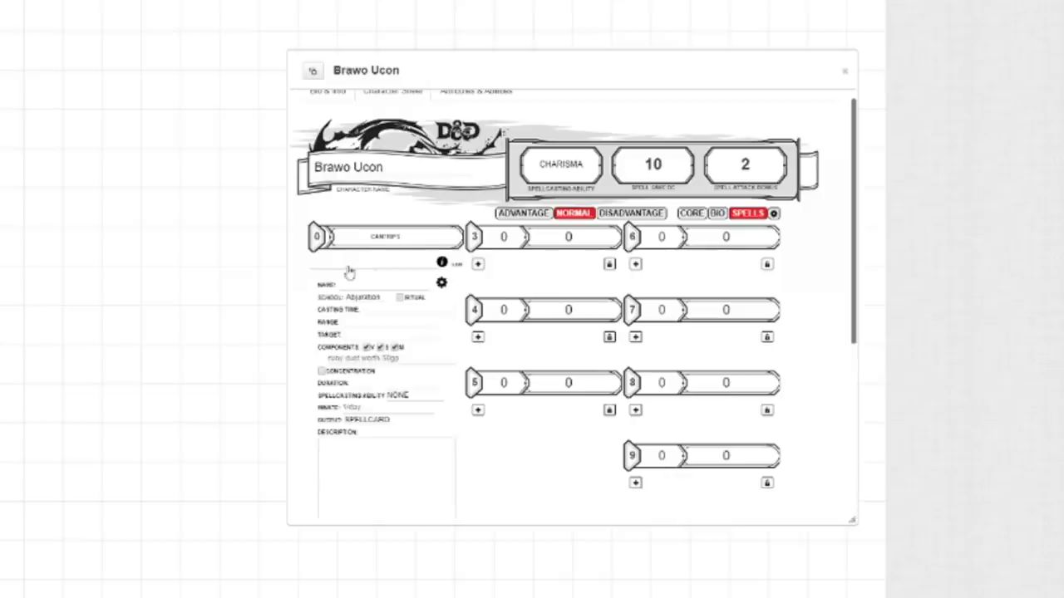
pyautogui.click(369, 285)
pyautogui.write('Fire Bolt')
pyautogui.scroll(-1, 370, 285)
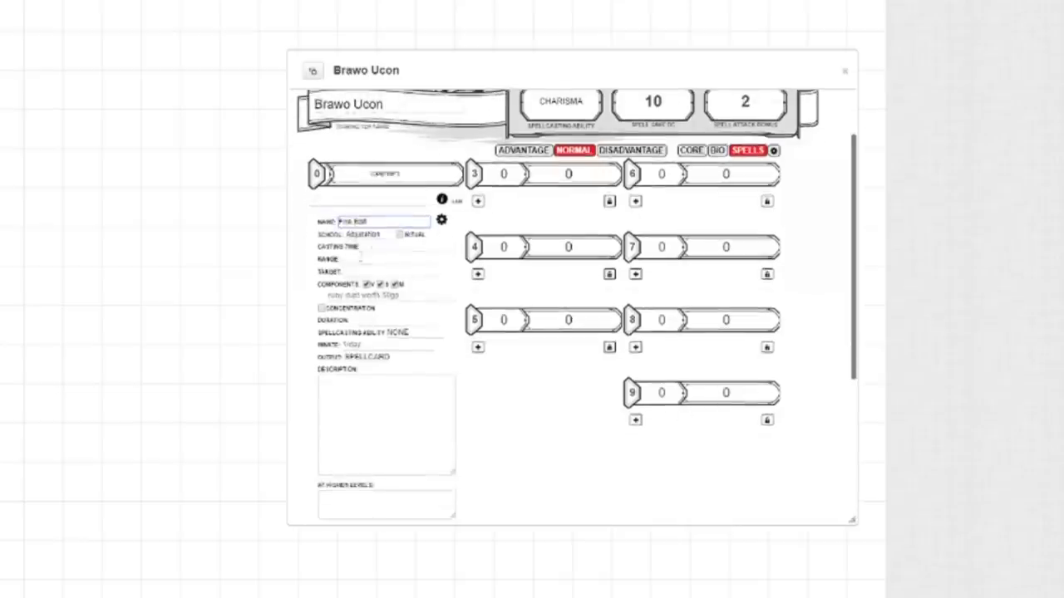
pyautogui.click(391, 235)
pyautogui.click(370, 285)
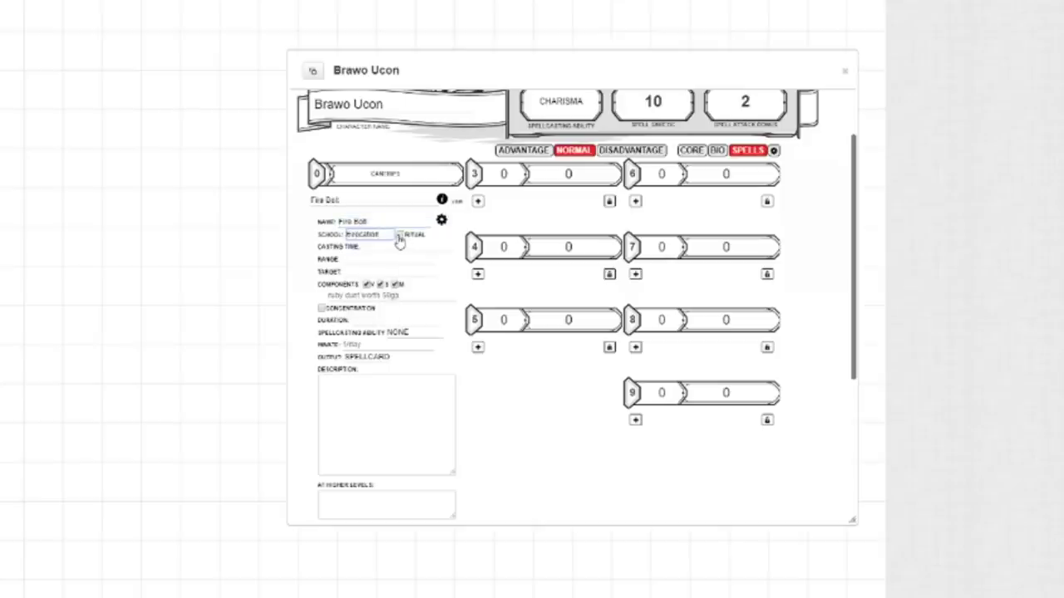
# - Try switching the Fire Bolt cantrip's ritual mark and its V, S and M components on and off
pyautogui.click(400, 235)
pyautogui.click(400, 235)
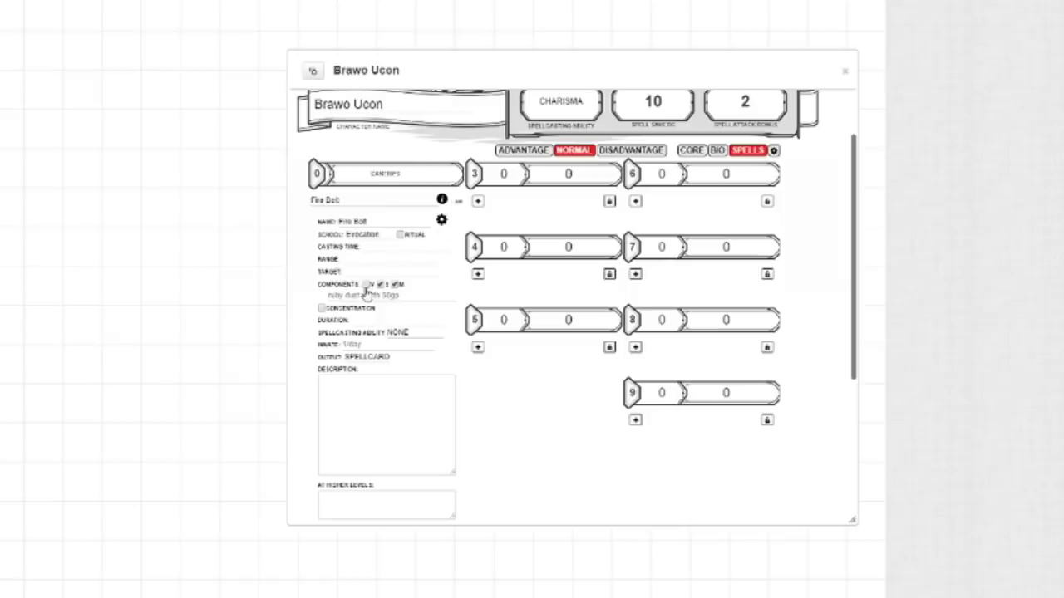
pyautogui.click(381, 285)
pyautogui.click(395, 285)
# - Give Fire Bolt a casting time of 1 Action, range 120 ft. and target 1 creature, and remove its material component
pyautogui.click(369, 247)
pyautogui.write('1')
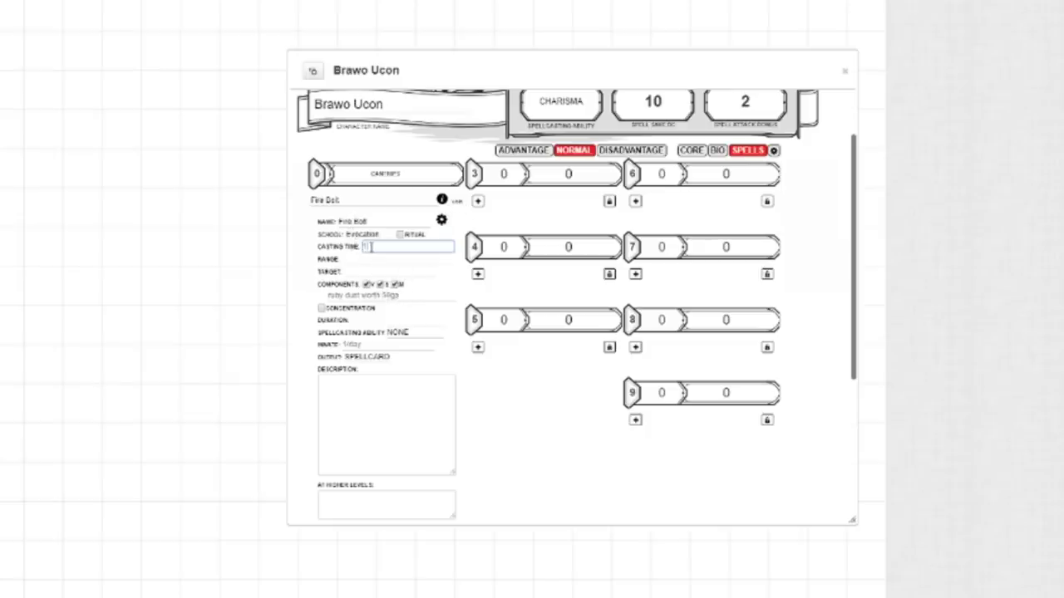
pyautogui.write(' action')
pyautogui.click(347, 260)
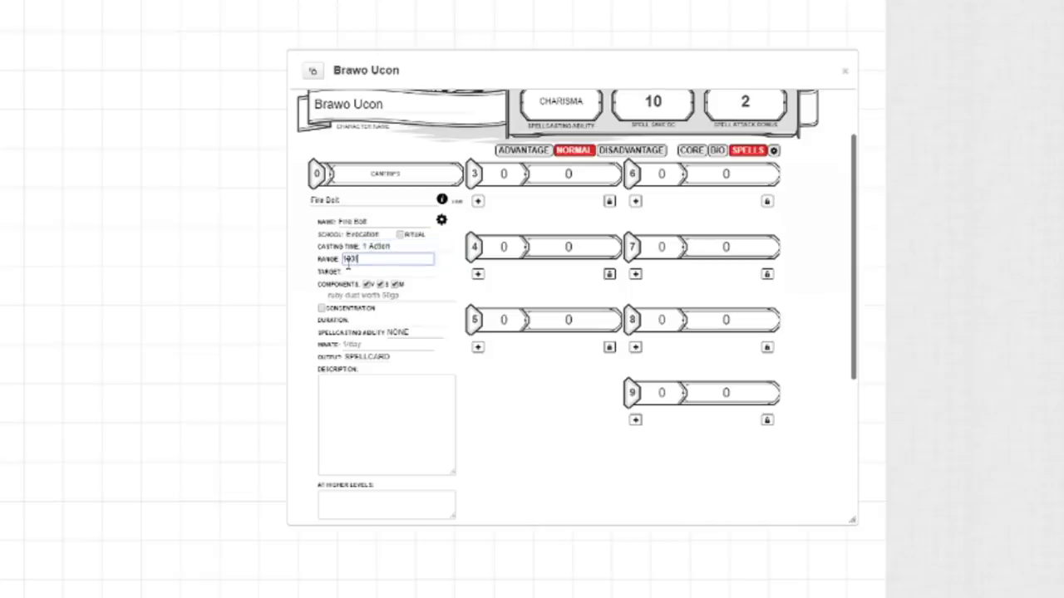
pyautogui.write('120')
pyautogui.click(348, 271)
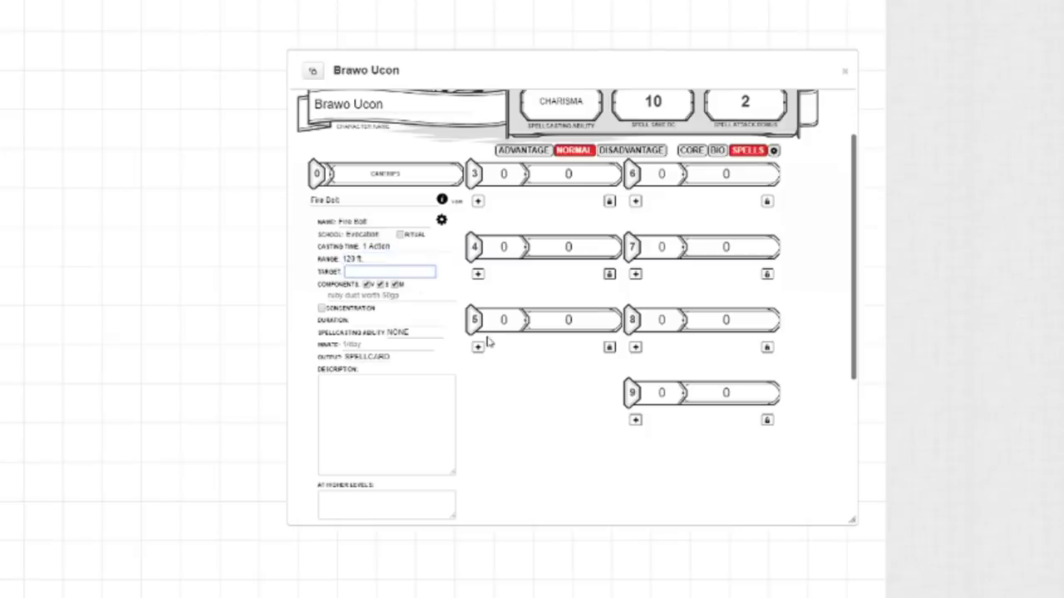
pyautogui.write('1 creature')
pyautogui.click(397, 284)
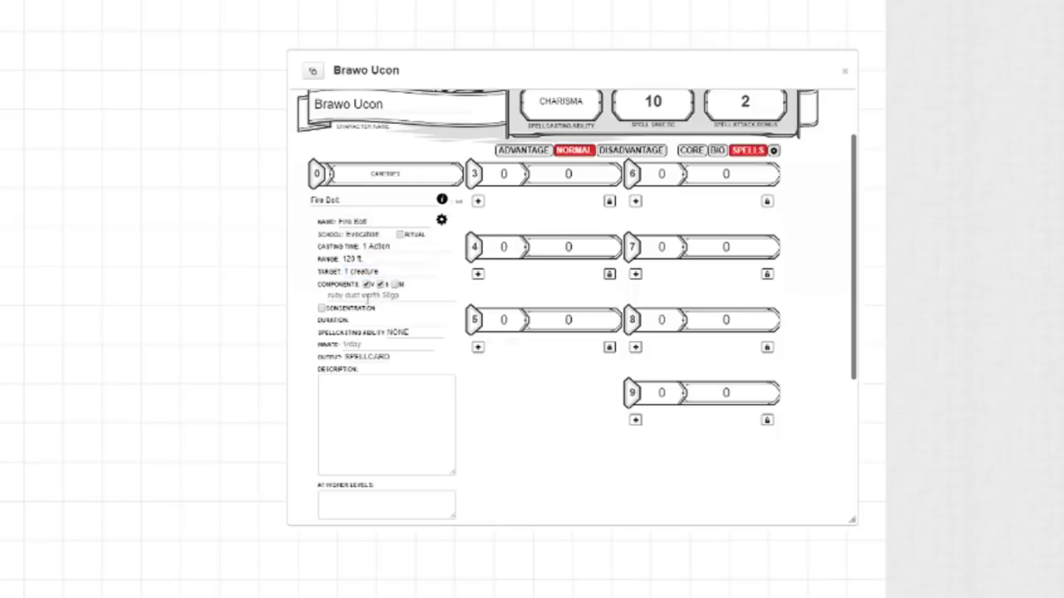
pyautogui.click(378, 295)
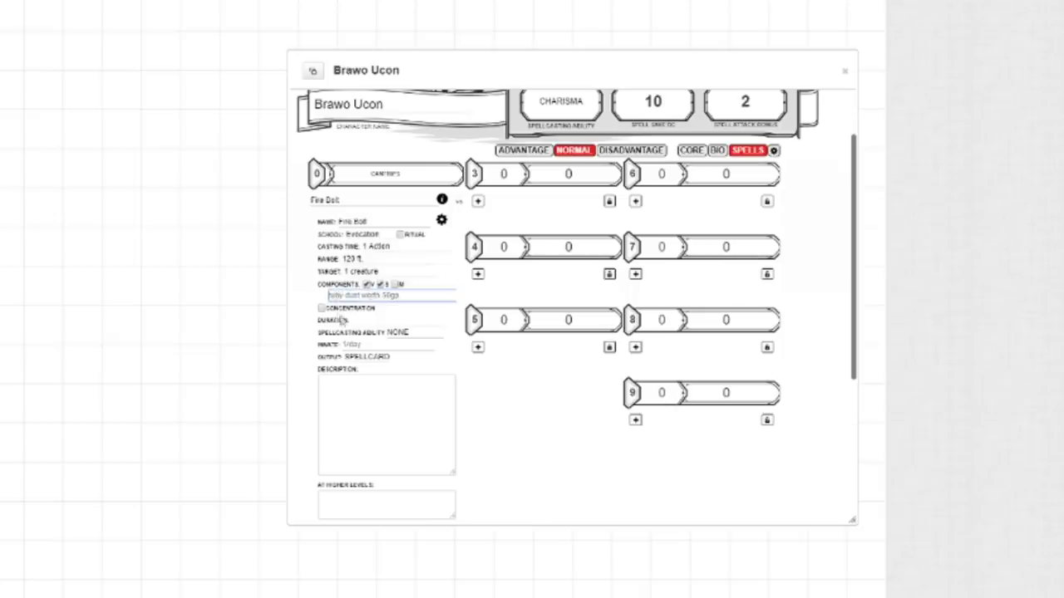
# - Try the concentration and ritual marks on the Fire Bolt cantrip and clear both again
pyautogui.click(321, 308)
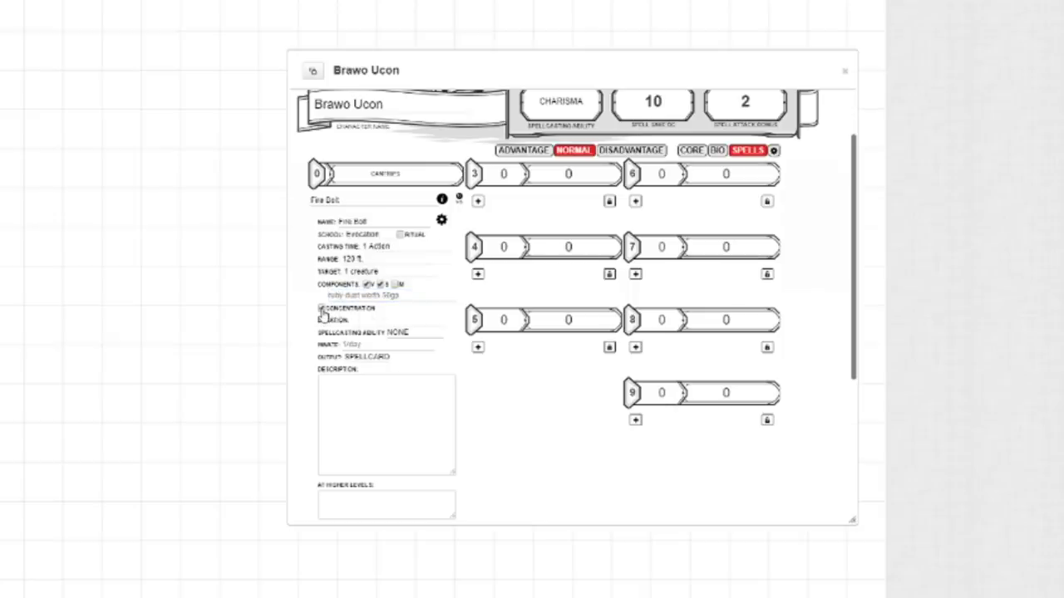
pyautogui.click(399, 234)
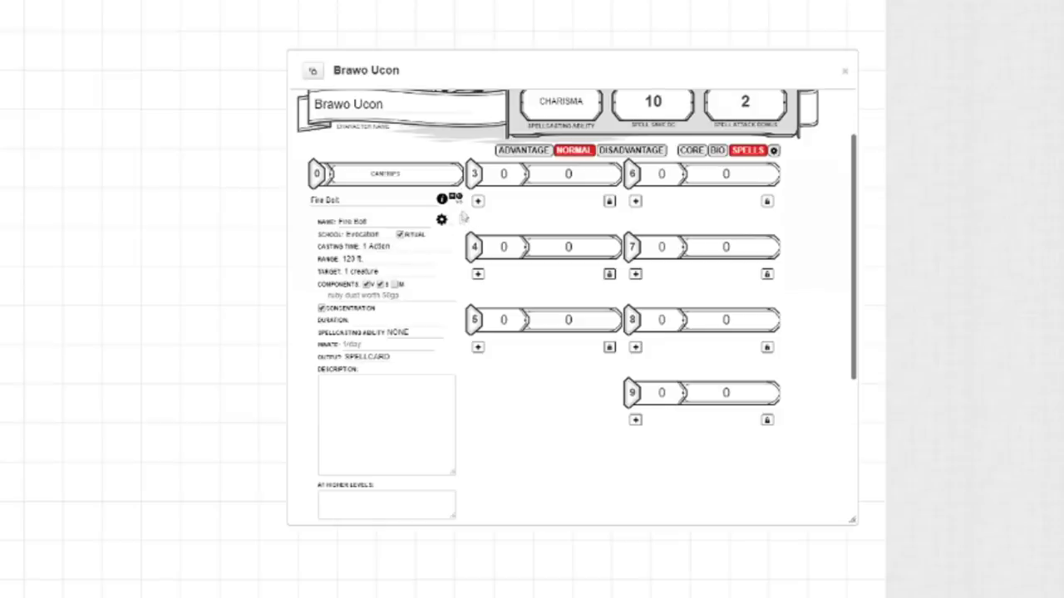
pyautogui.click(399, 234)
pyautogui.click(320, 309)
# - Set Fire Bolt's spellcasting ability to Charisma and enter the description "throw fire"
pyautogui.click(405, 333)
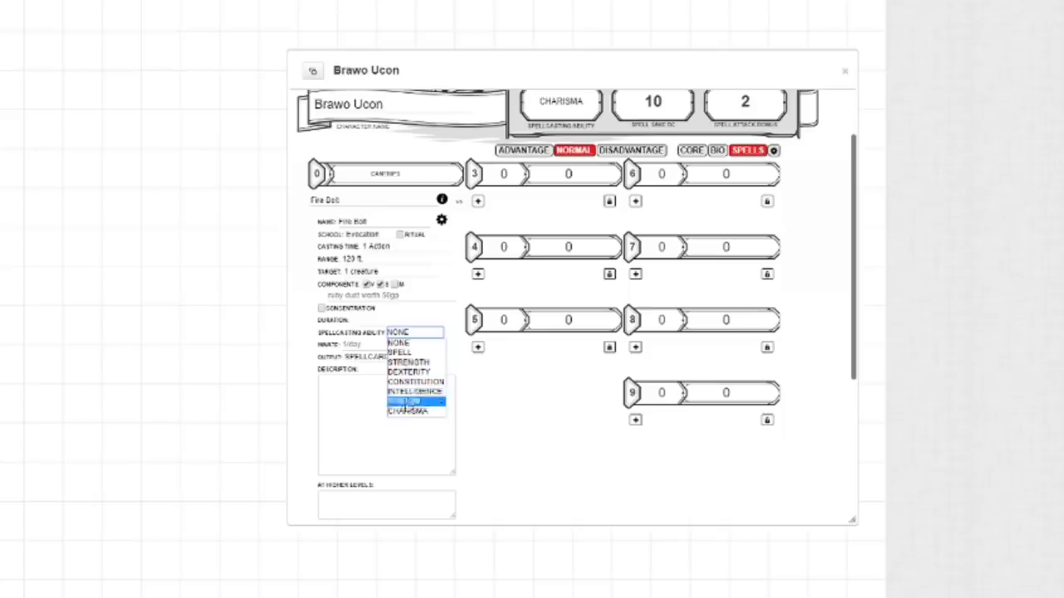
pyautogui.click(407, 411)
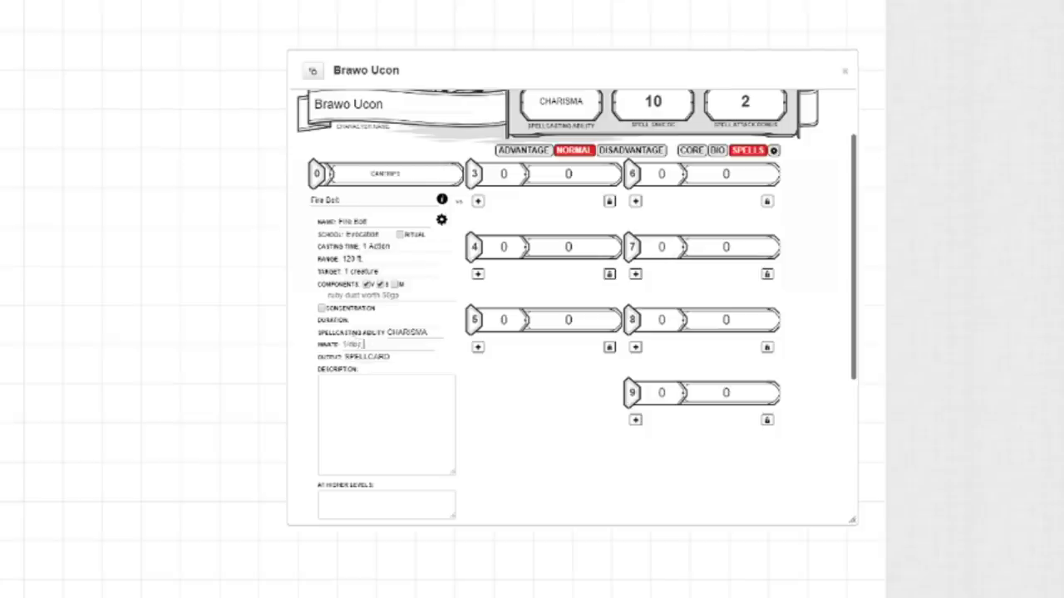
pyautogui.scroll(-2, 358, 341)
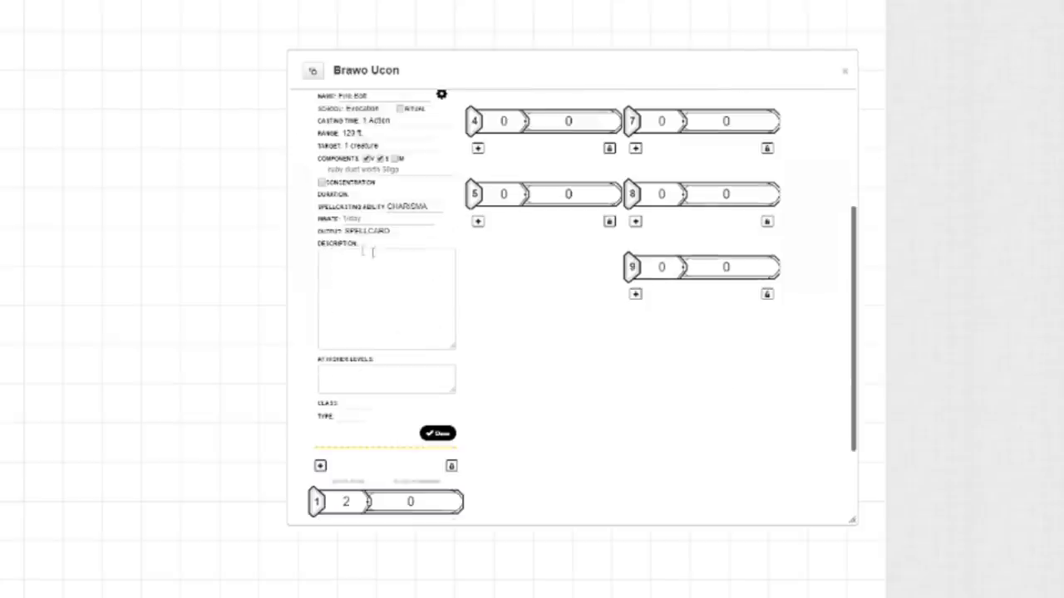
pyautogui.click(385, 299)
pyautogui.write('throw fire')
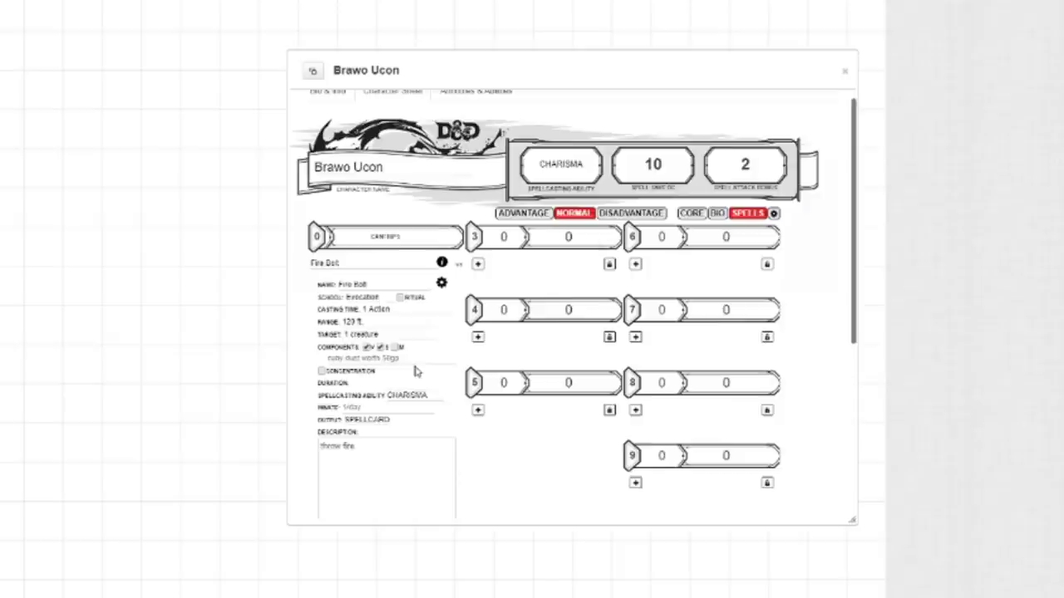
# - Review Fire Bolt's remaining fields, close its details and send its spell card to the chat
pyautogui.scroll(-1, 415, 373)
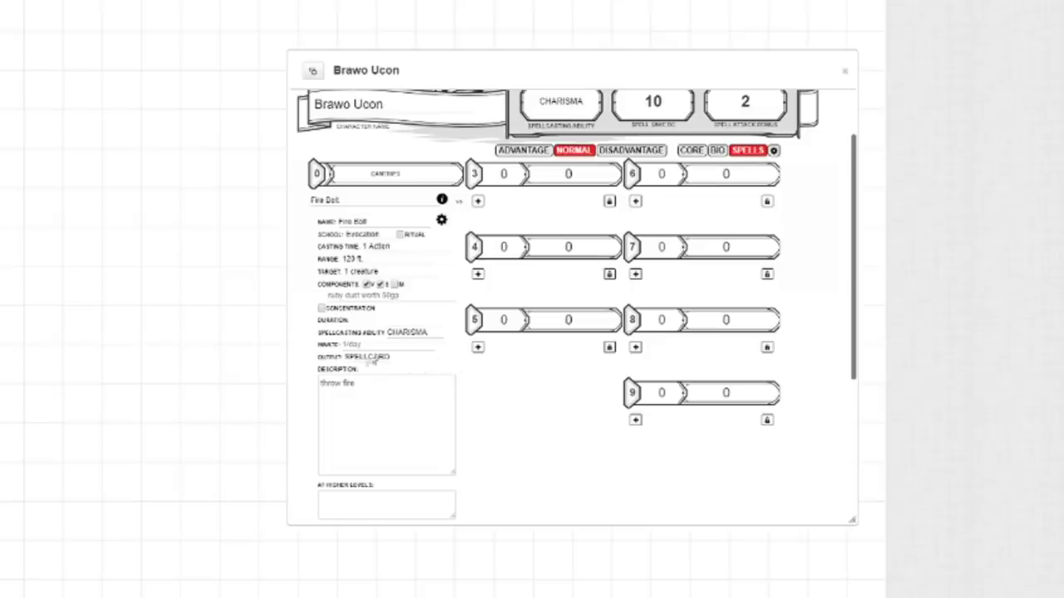
pyautogui.scroll(-1, 387, 361)
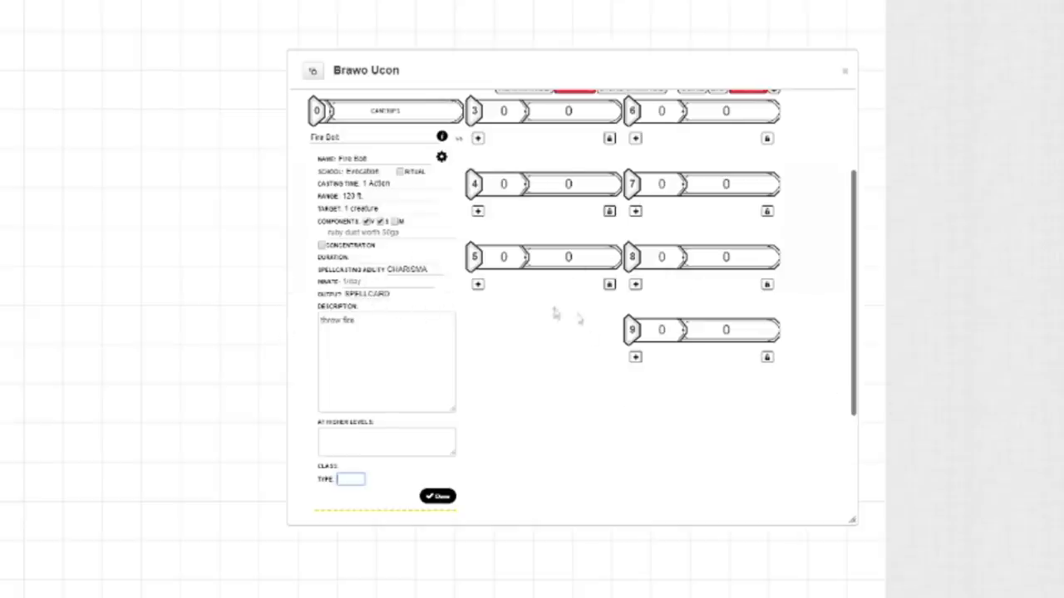
pyautogui.scroll(1, 508, 353)
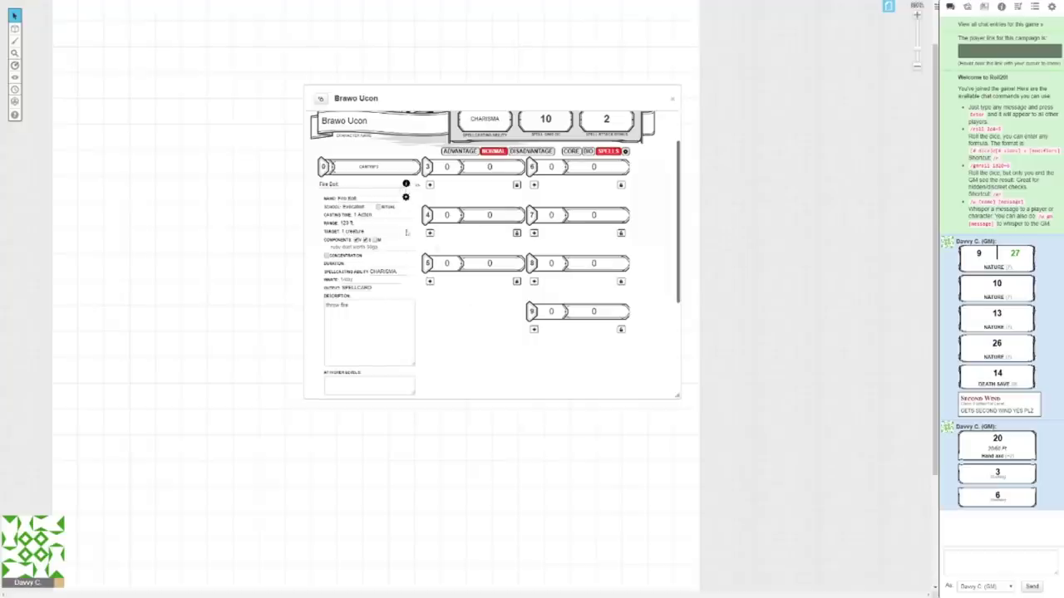
pyautogui.click(405, 184)
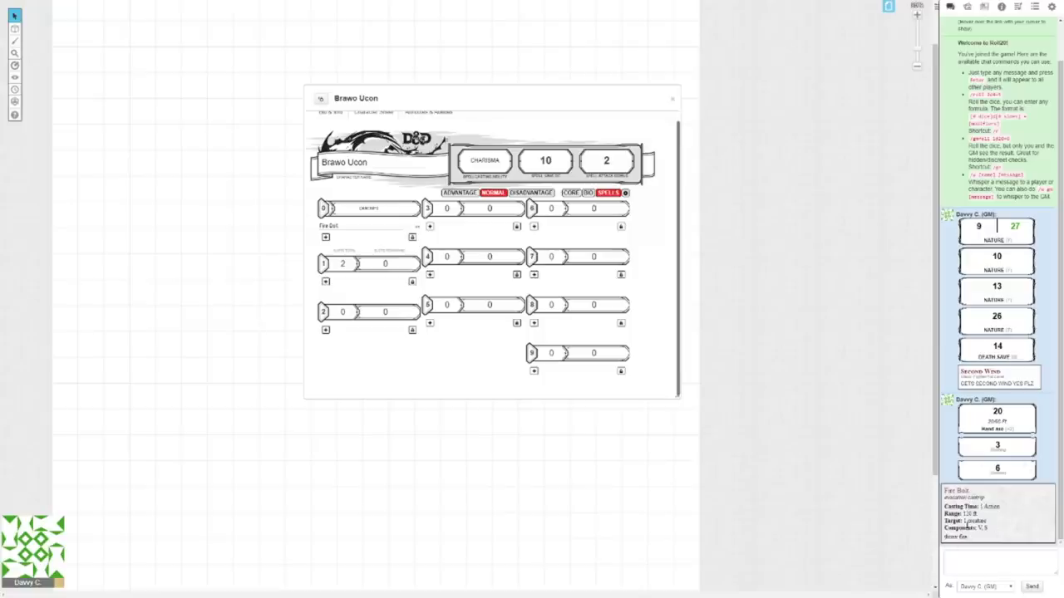
# - Change Fire Bolt's output to a ranged spell attack dealing 1d10 fire damage with cantrip dice progression, and close its details
pyautogui.click(405, 228)
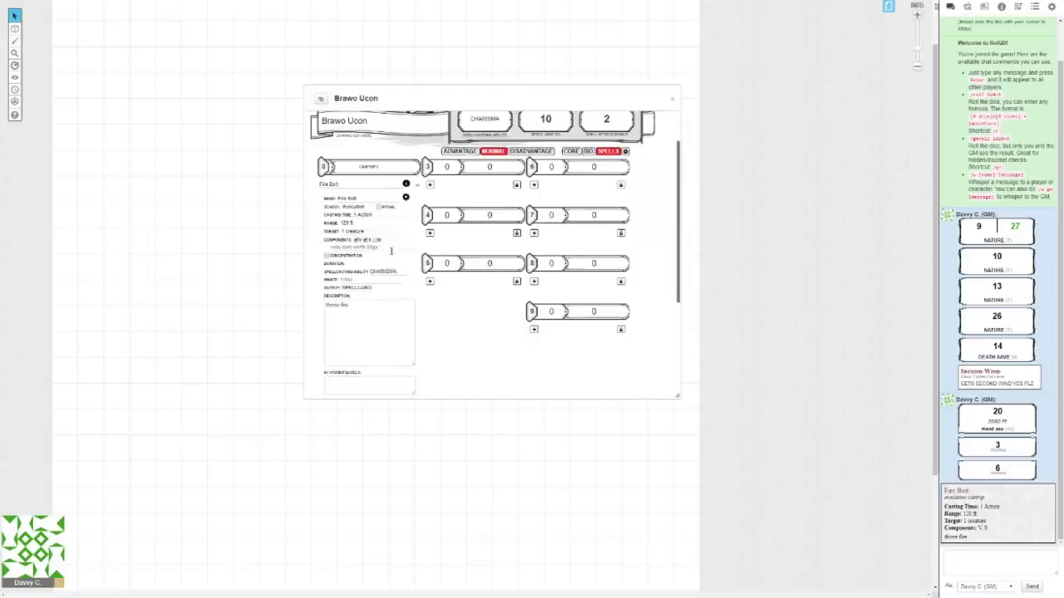
pyautogui.scroll(-1, 391, 249)
pyautogui.click(352, 247)
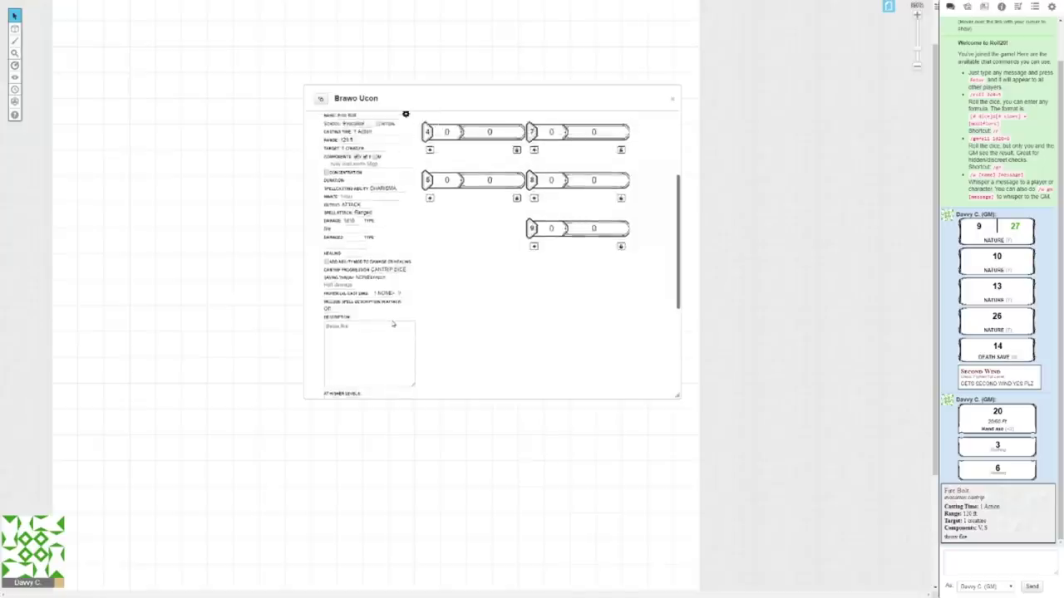
pyautogui.scroll(3, 393, 324)
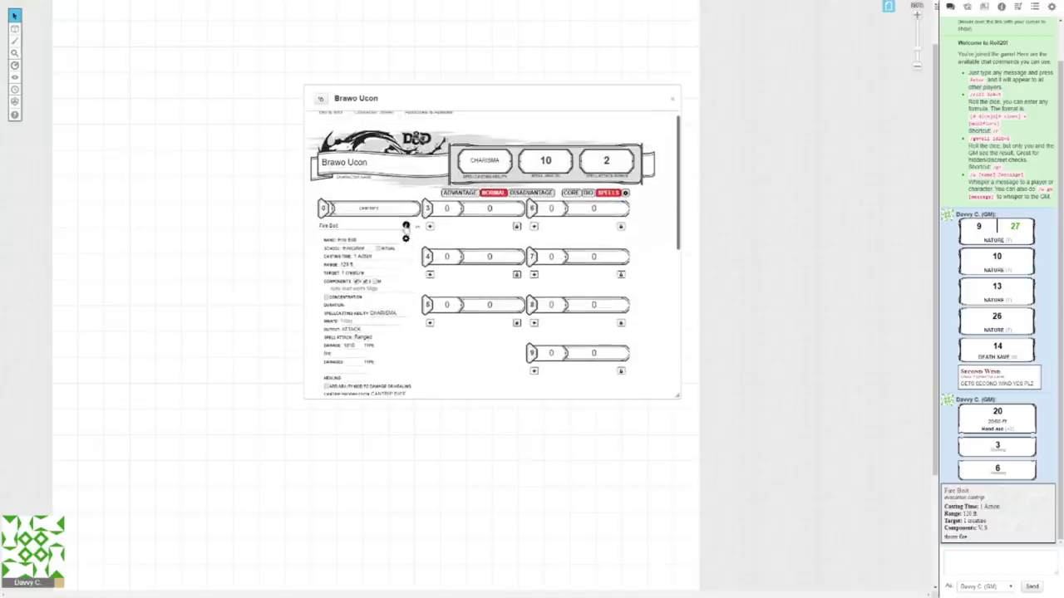
pyautogui.click(405, 238)
# - Roll a Fire Bolt attack from the cantrip list and roll its damage from the chat result
pyautogui.click(340, 229)
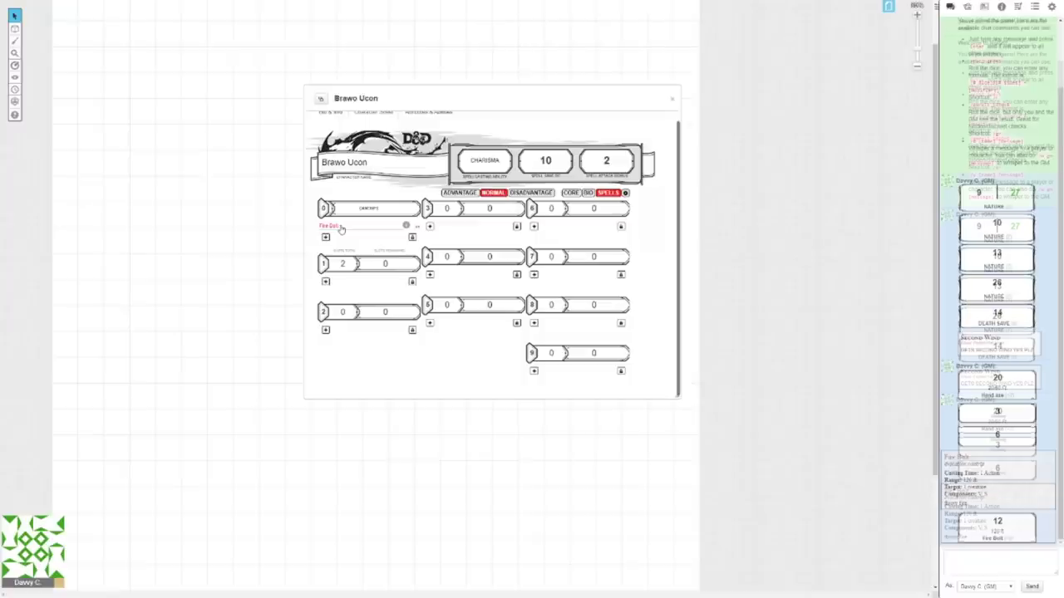
pyautogui.moveTo(998, 556)
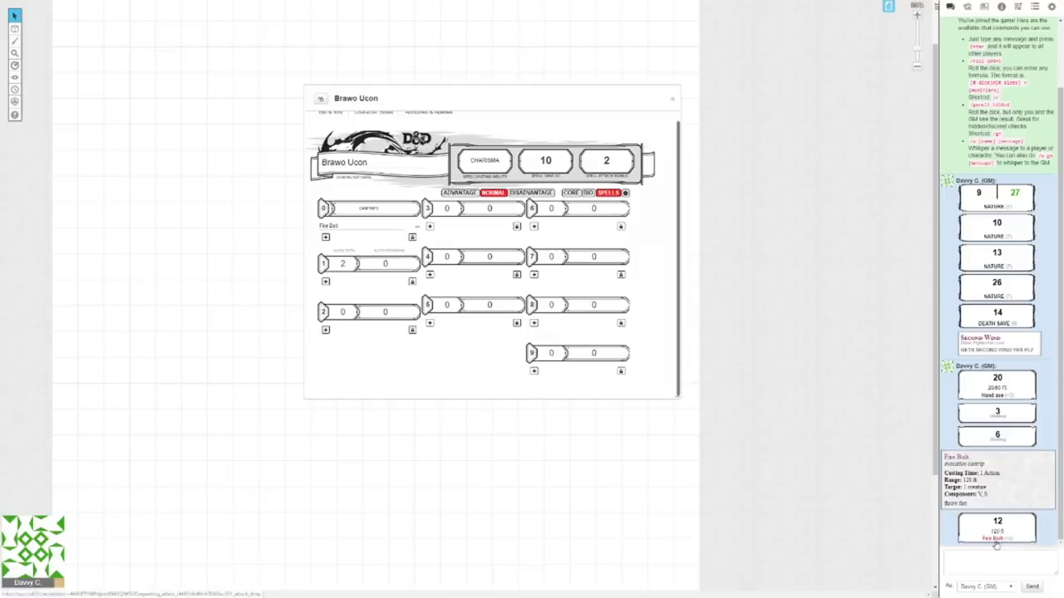
pyautogui.click(995, 540)
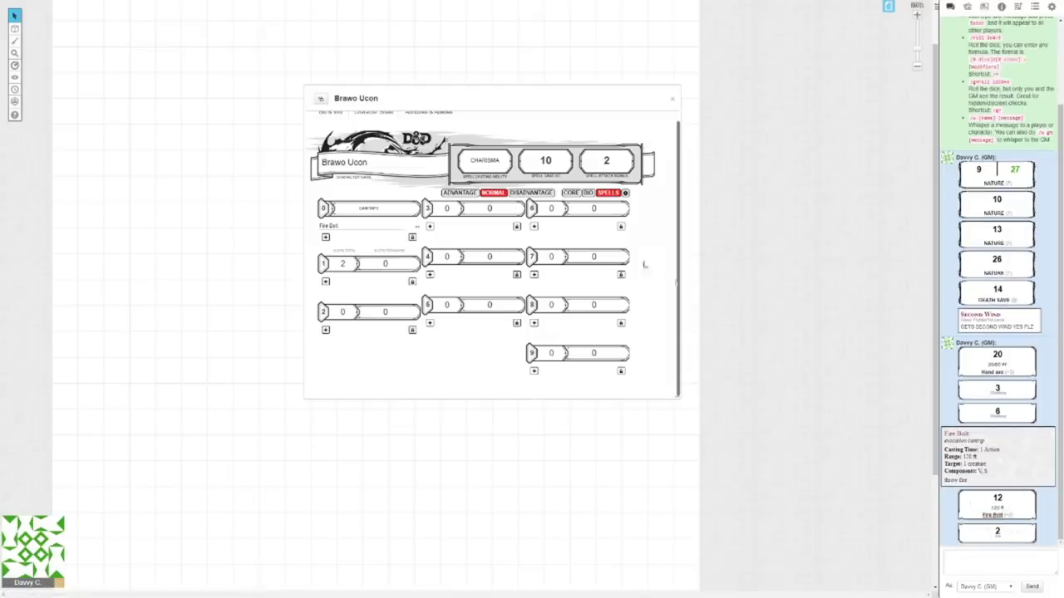
# - Check the attacks and spellcasting list on the character's core page for the Fire Bolt entry
pyautogui.click(573, 194)
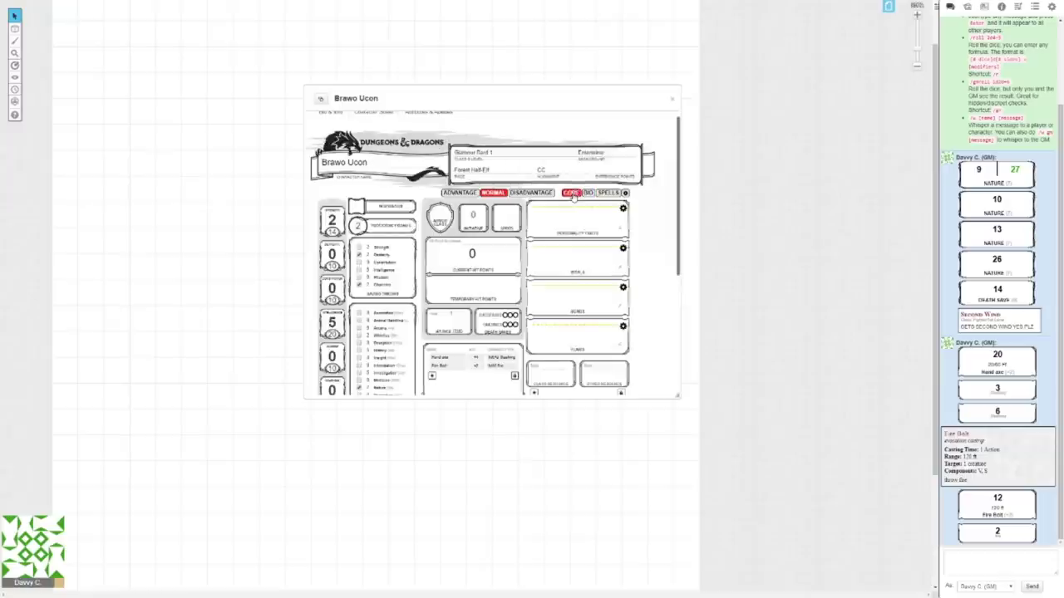
pyautogui.scroll(-3, 580, 221)
pyautogui.scroll(-2, 463, 236)
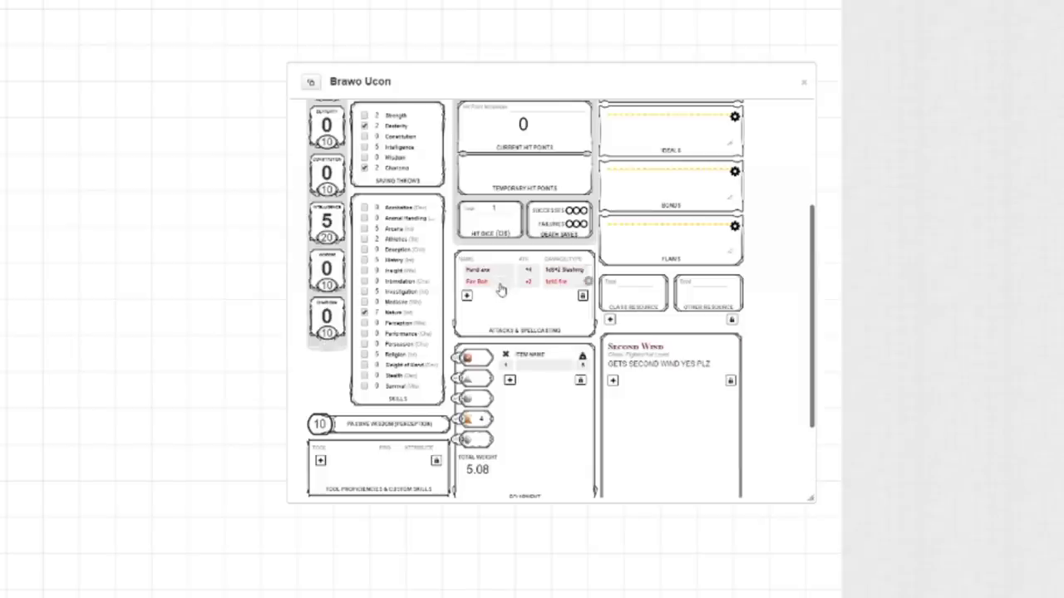
pyautogui.scroll(1, 545, 373)
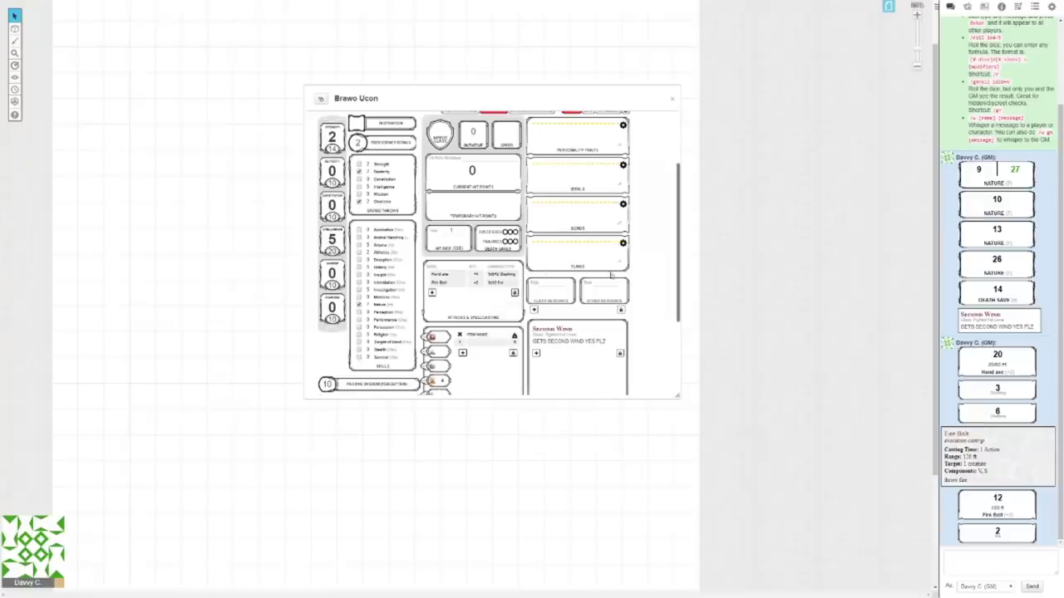
pyautogui.scroll(2, 611, 274)
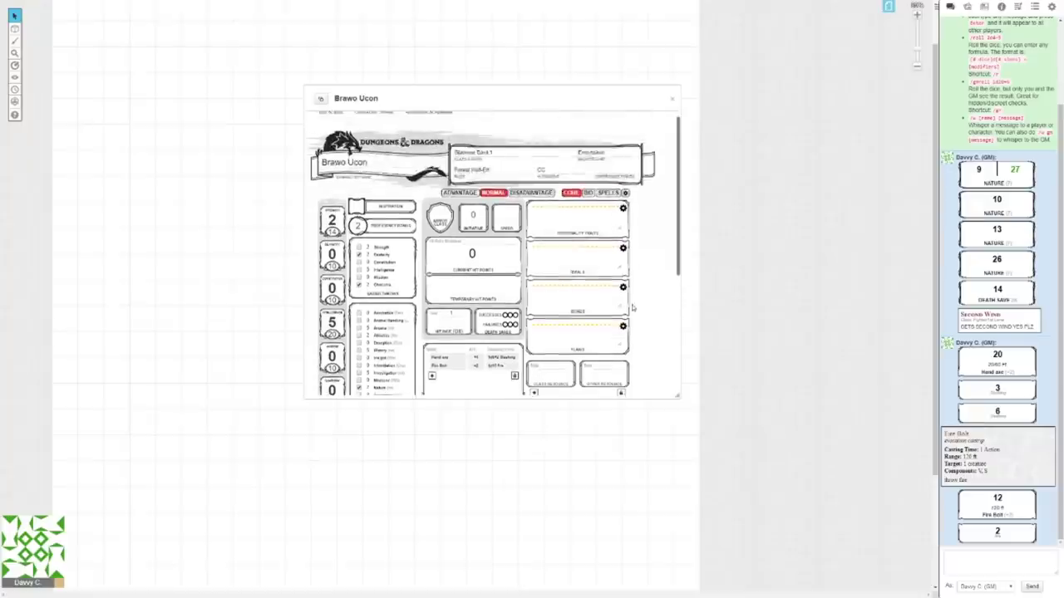
# - Search the D&D 5th Edition compendium for "chill touch" and add the Chill Touch spell to the character's spell sheet
pyautogui.click(605, 204)
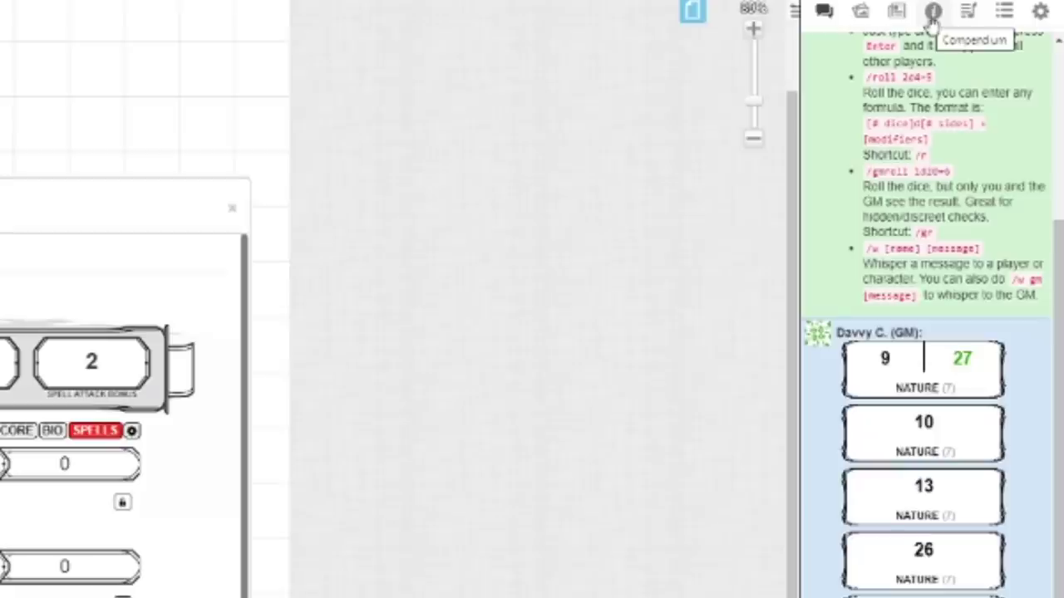
pyautogui.click(933, 19)
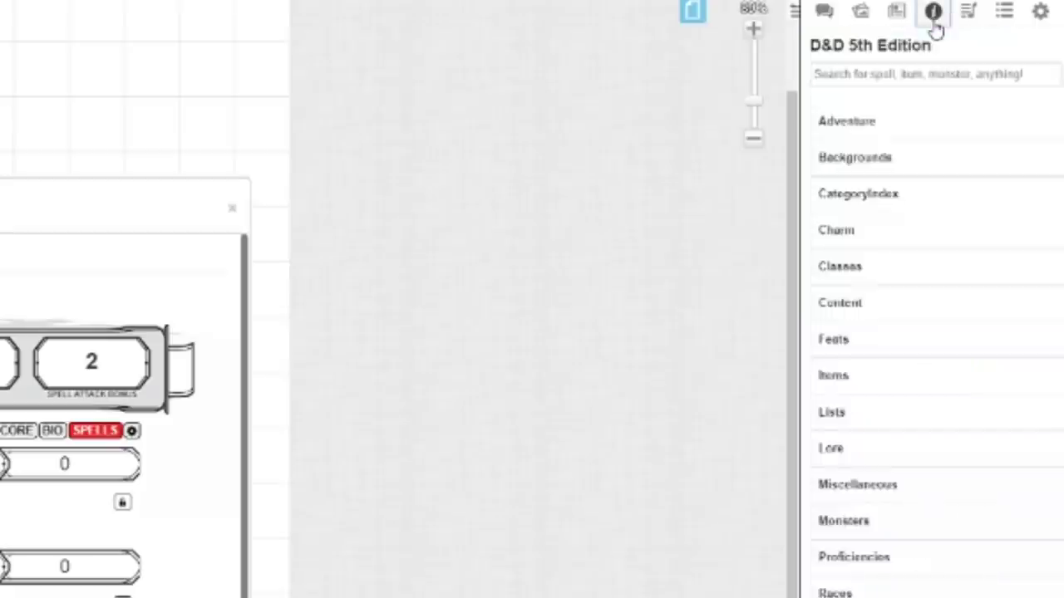
pyautogui.click(910, 73)
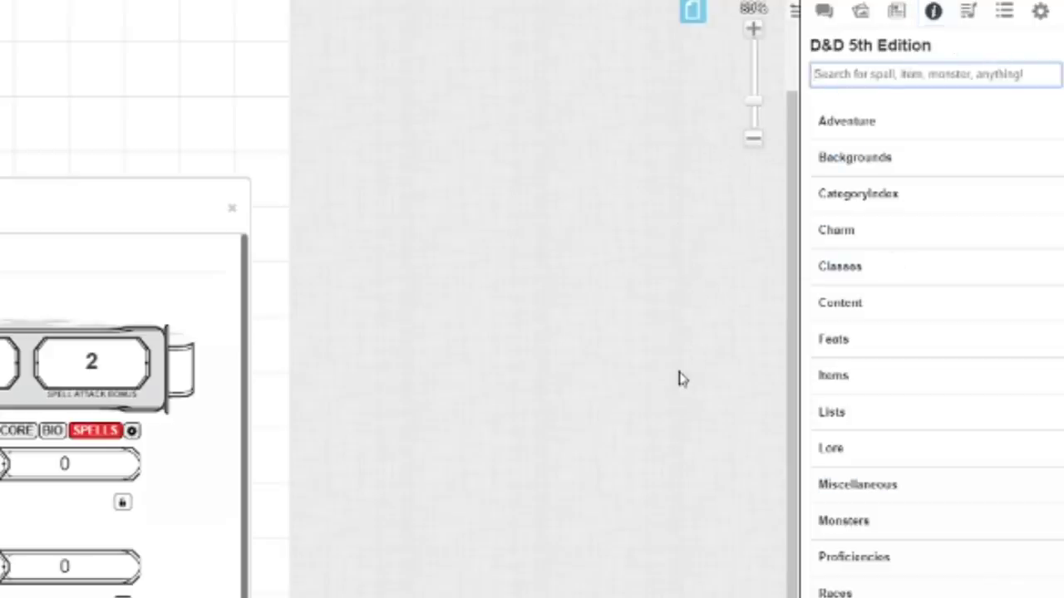
pyautogui.write('chill touch')
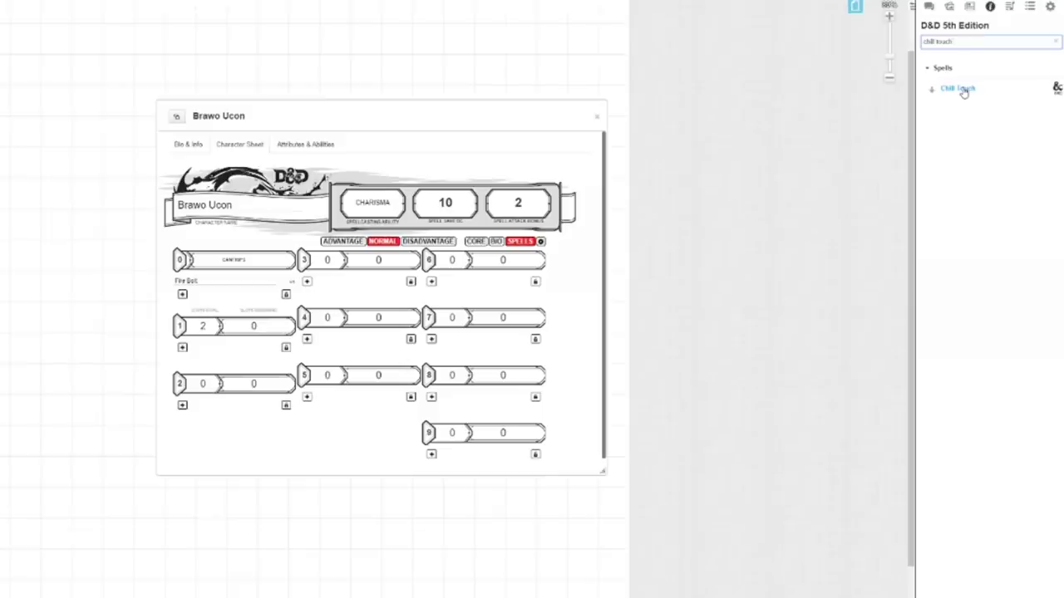
pyautogui.moveTo(962, 91); pyautogui.dragTo(298, 310)
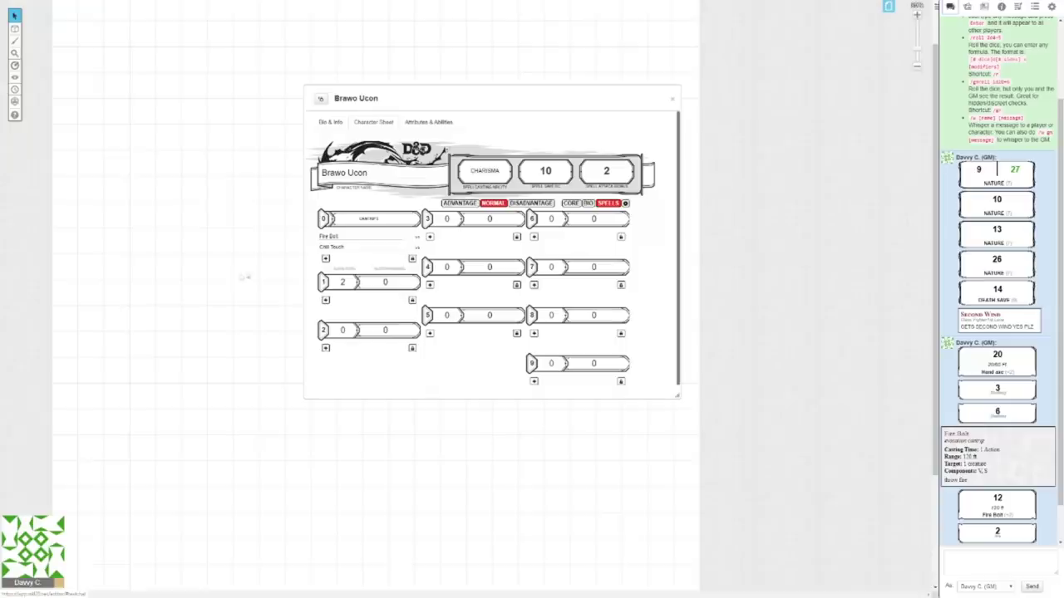
# - Roll the Chill Touch attack from the cantrip list
pyautogui.click(331, 247)
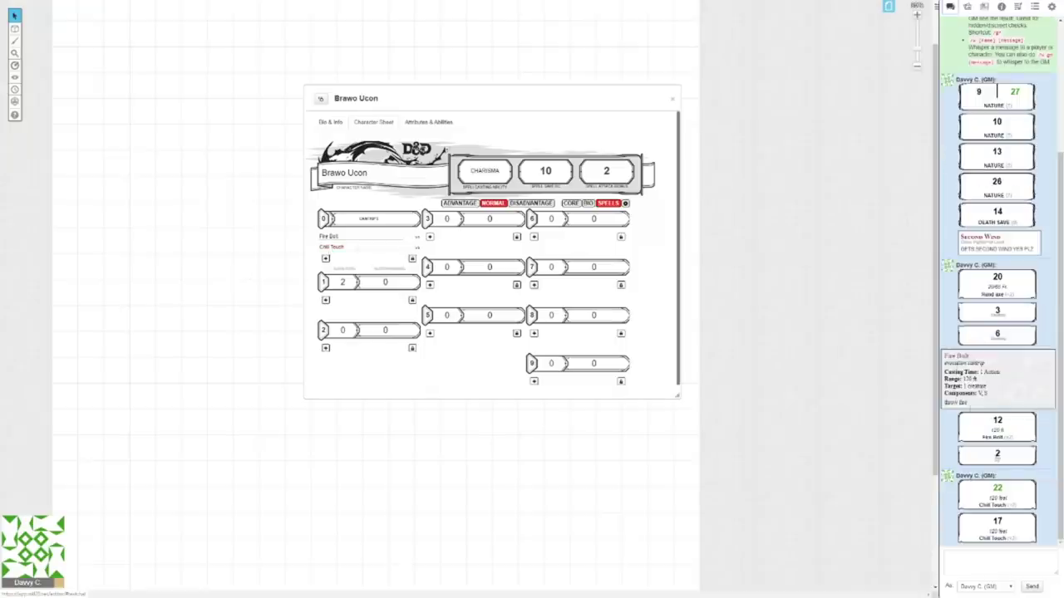
pyautogui.moveTo(998, 491)
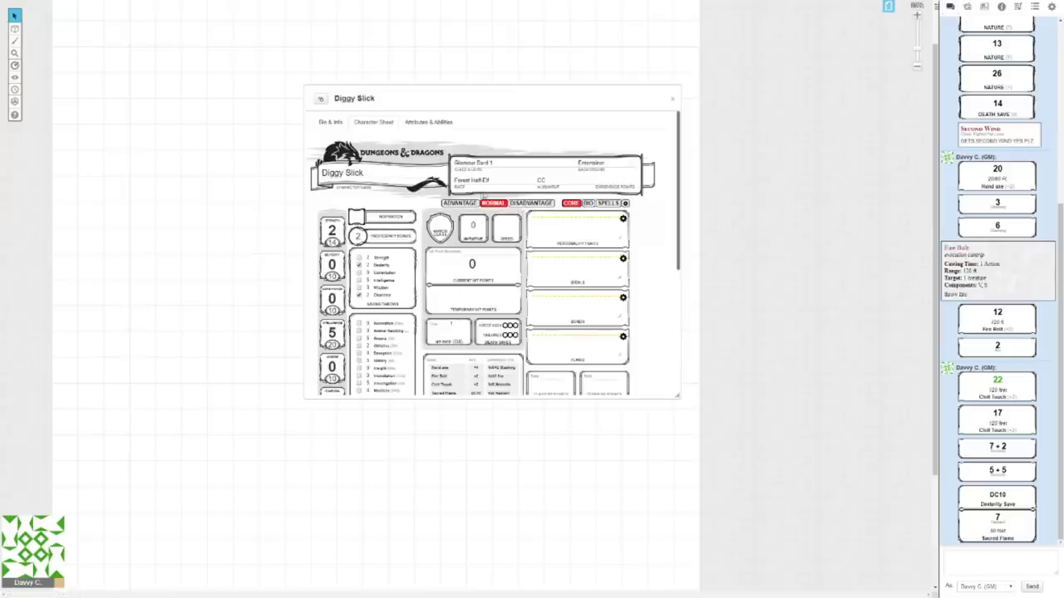
pyautogui.scroll(-5, 485, 193)
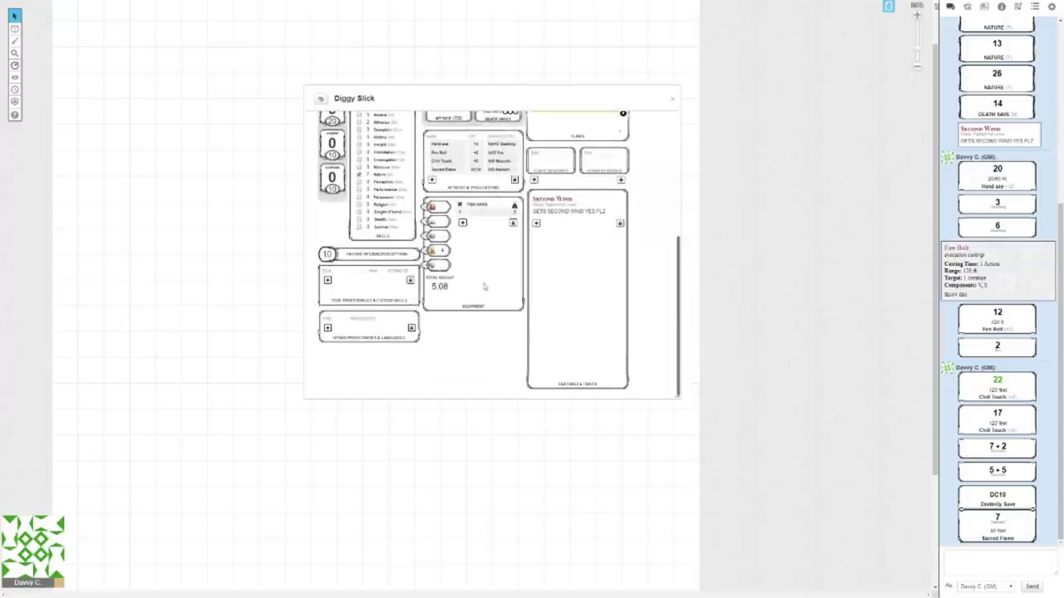
pyautogui.scroll(6, 482, 285)
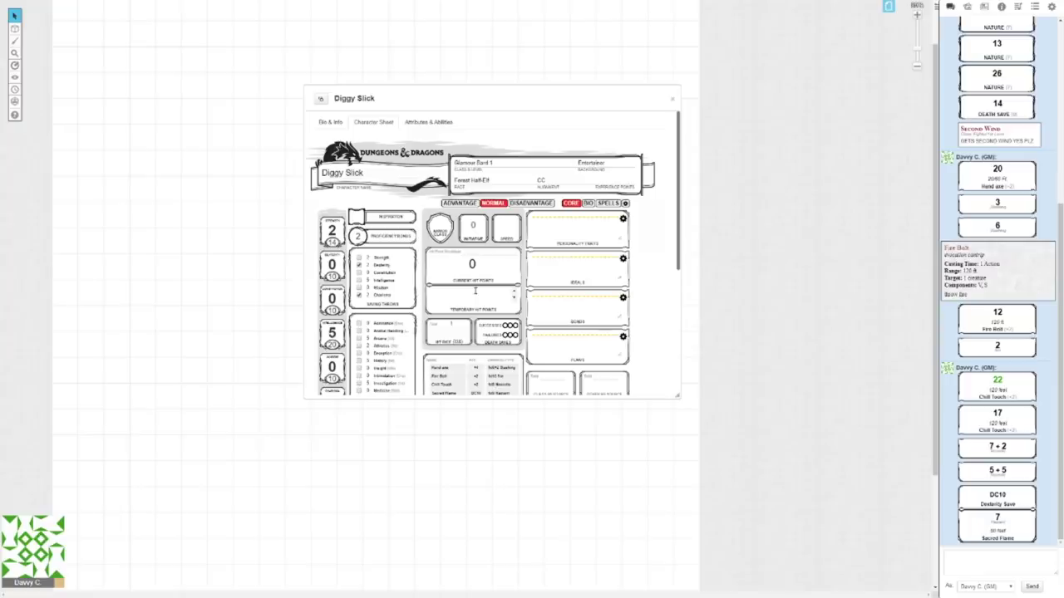